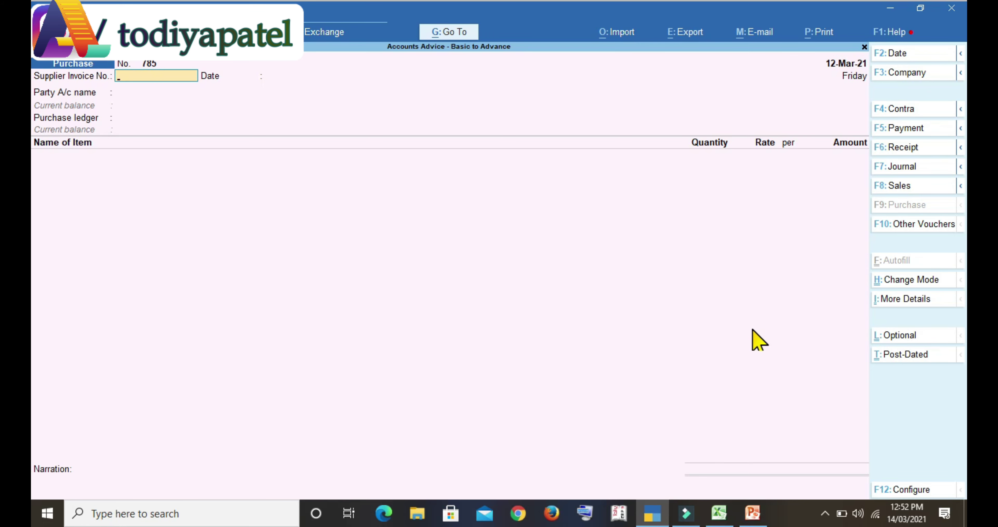
# - Enter supplier invoice number 785 in the purchase voucher and set the voucher and supplier invoice dates to 12-Mar-21
pyautogui.write('785')
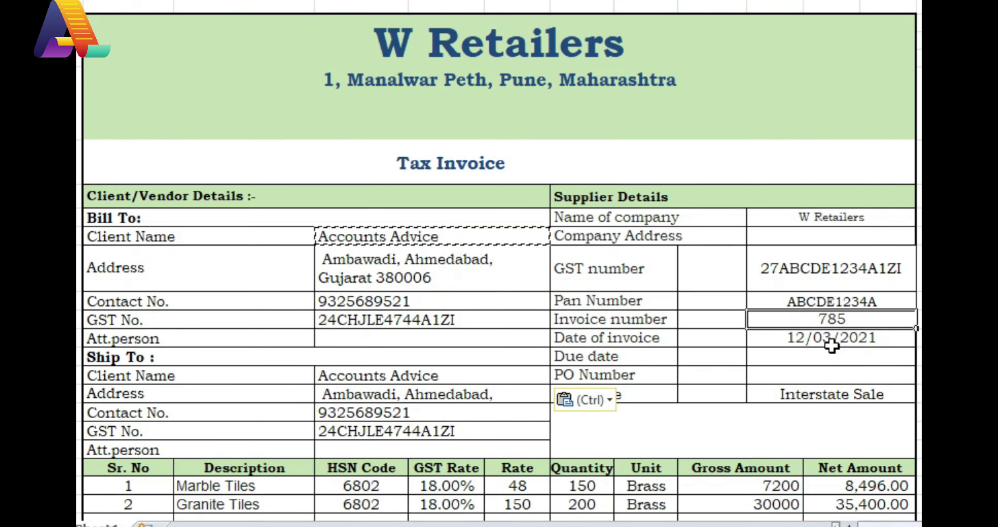
pyautogui.click(829, 341)
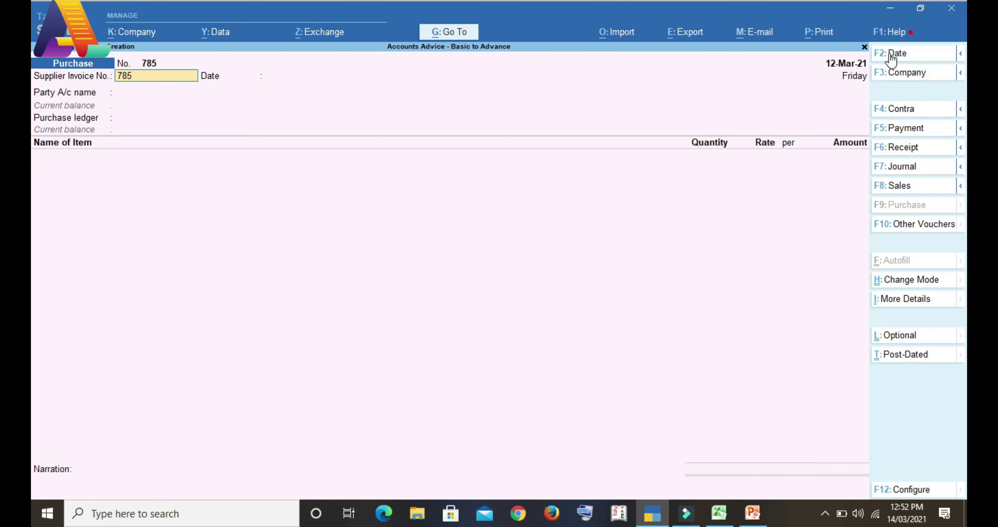
pyautogui.click(891, 54)
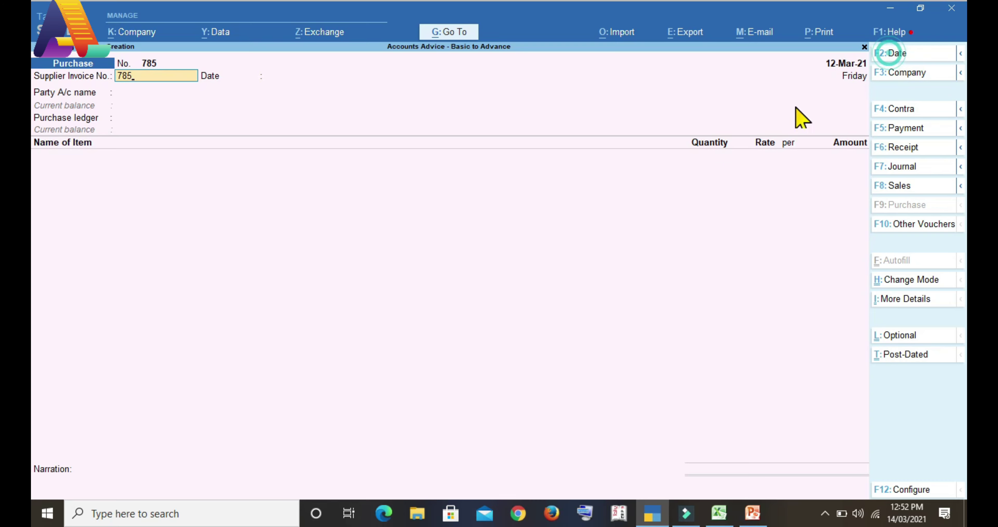
pyautogui.write('12-3')
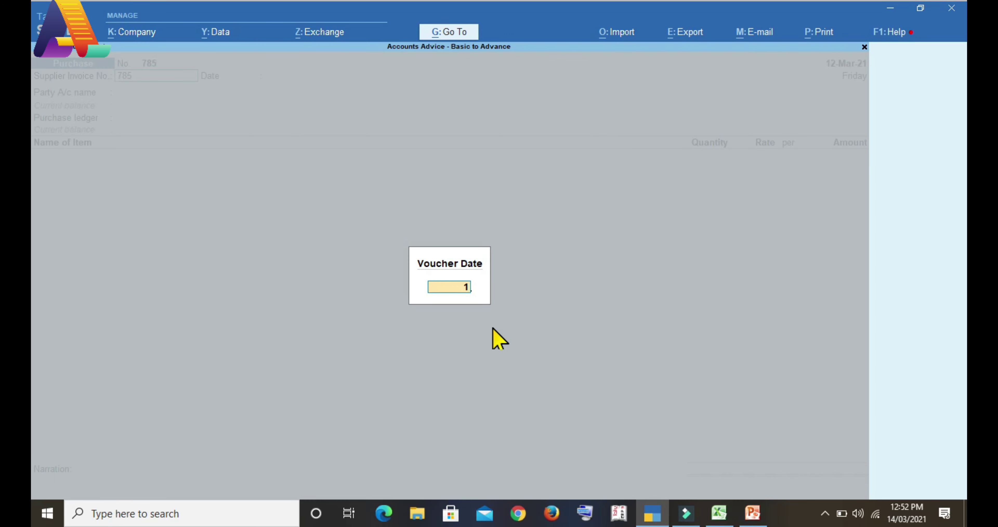
pyautogui.press('Return')
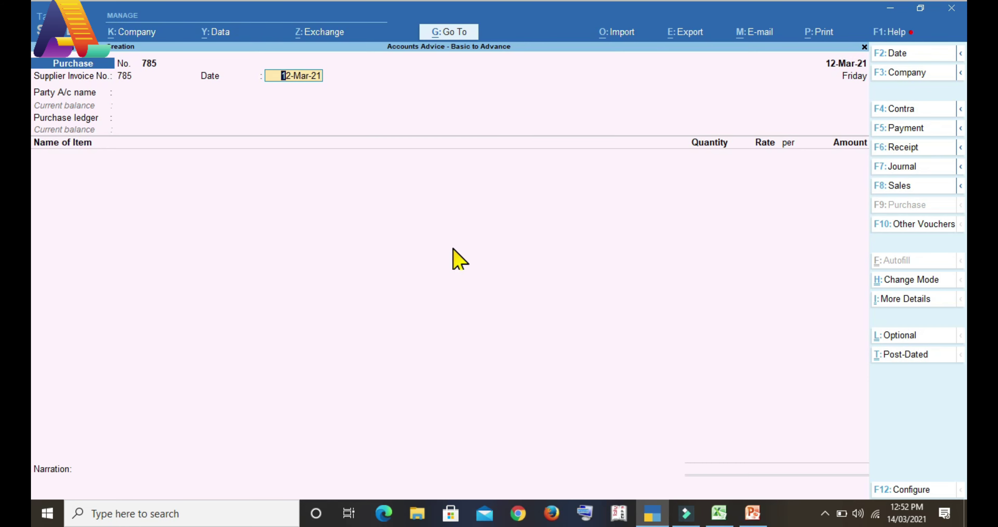
pyautogui.press('Return')
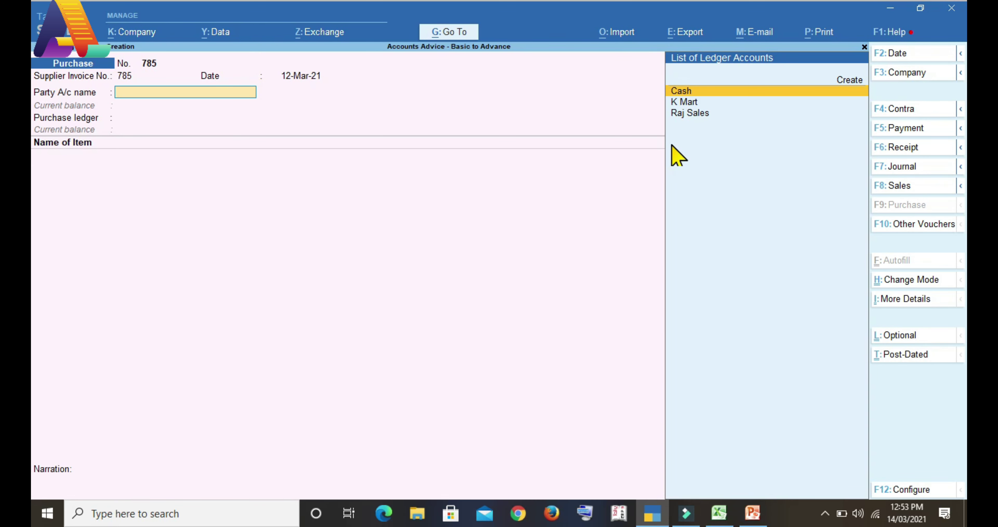
# - Start a new party ledger from the purchase voucher and name it W Retailer
pyautogui.press('Up')
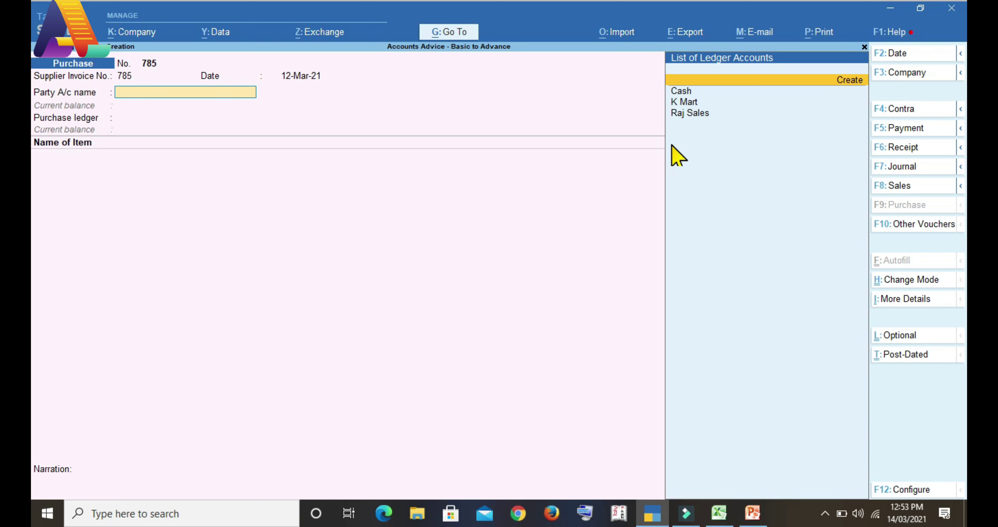
pyautogui.press('Return')
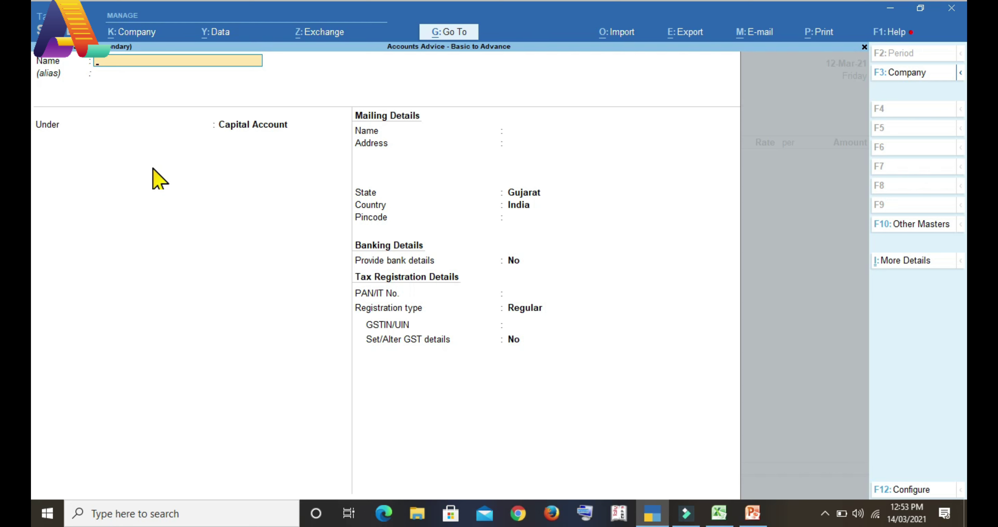
pyautogui.write('W Retailer')
pyautogui.press('Return')
# - Place the W Retailer ledger under the Sundry Creditors group
pyautogui.press('Down')
pyautogui.press('Down')
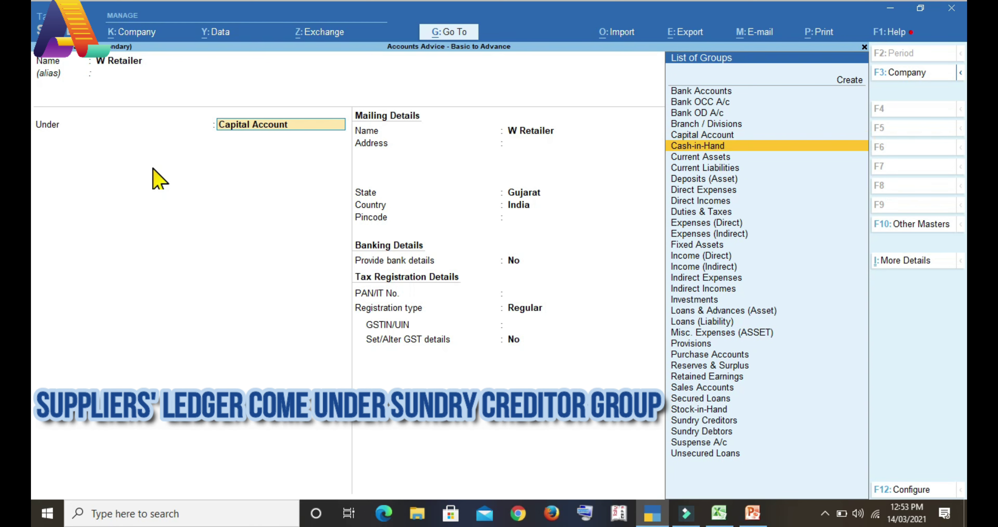
pyautogui.press('Down')
pyautogui.press('Down')
pyautogui.press('Down')
pyautogui.press('Down')
pyautogui.press('Down')
pyautogui.press('Down')
pyautogui.press('Down')
pyautogui.press('Down')
pyautogui.press('Down')
pyautogui.press('Down')
pyautogui.press('Down')
pyautogui.press('Down')
pyautogui.press('Down')
pyautogui.press('Down')
pyautogui.press('Down')
pyautogui.press('Down')
pyautogui.press('Down')
pyautogui.press('Down')
pyautogui.press('Down')
pyautogui.press('Down')
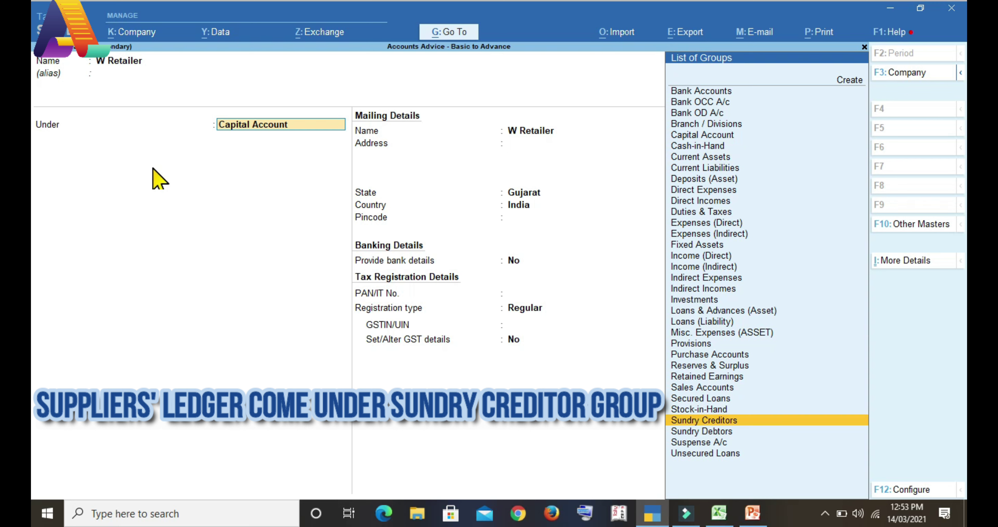
pyautogui.press('Return')
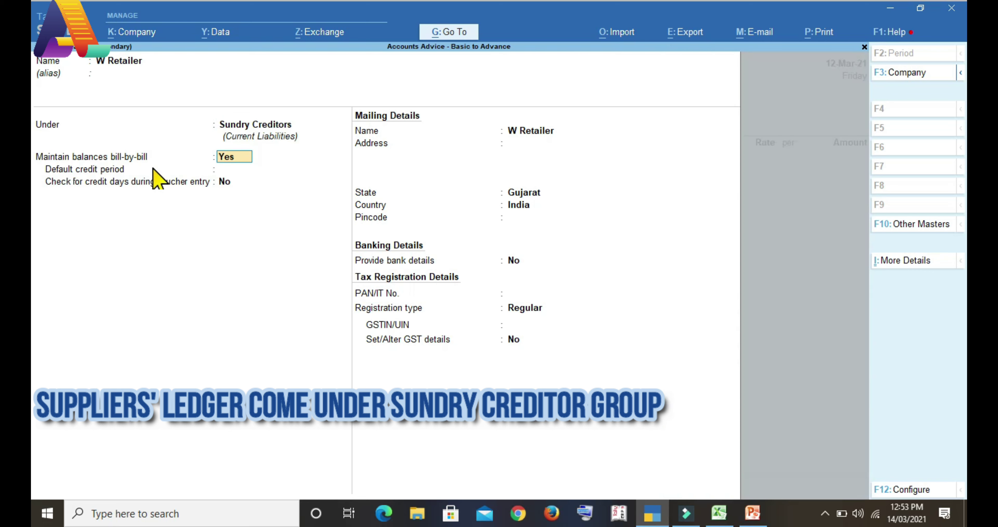
# - Keep bill-by-bill balances on with no default credit period, and fill in the supplier's mailing address from the invoice
pyautogui.press('Return')
pyautogui.press('Return')
pyautogui.press('Return')
pyautogui.press('Return')
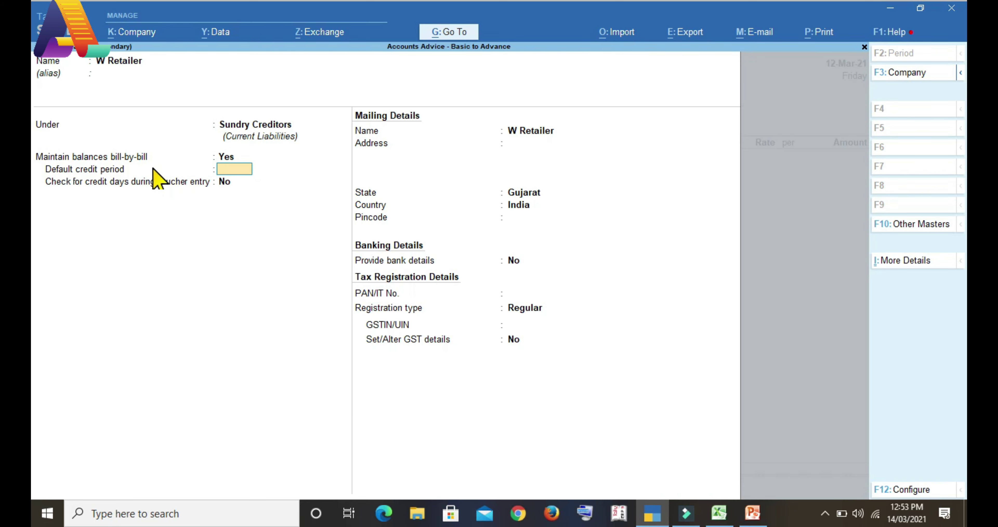
pyautogui.hotkey('alt', 'Tab')
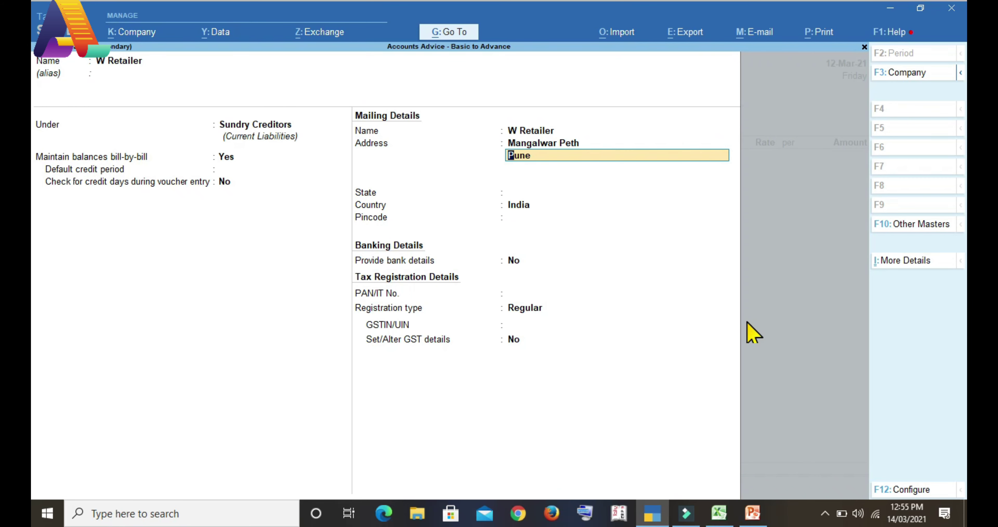
pyautogui.press('Return')
pyautogui.press('Return')
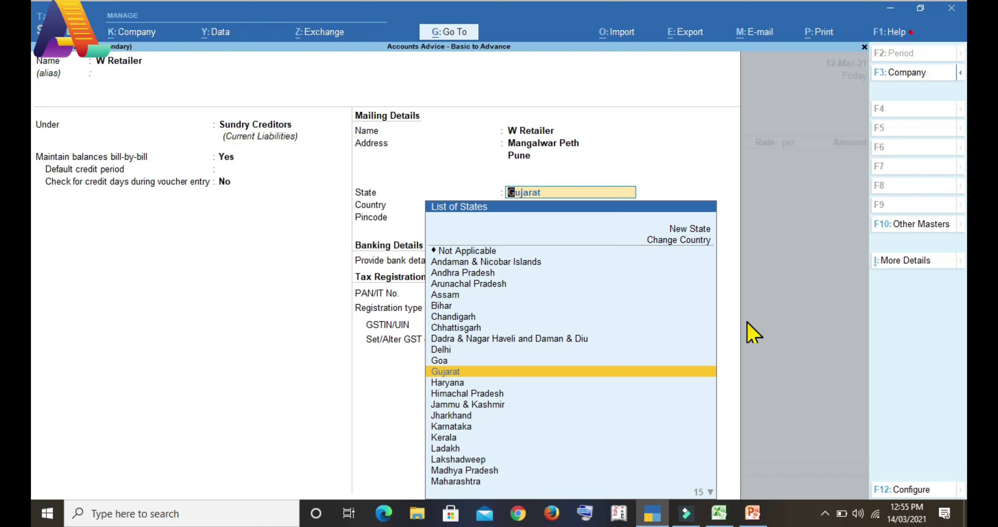
# - Set the supplier's state to Maharashtra, fill in the pincode, and leave bank details set to No
pyautogui.press('Down')
pyautogui.press('Down')
pyautogui.press('Down')
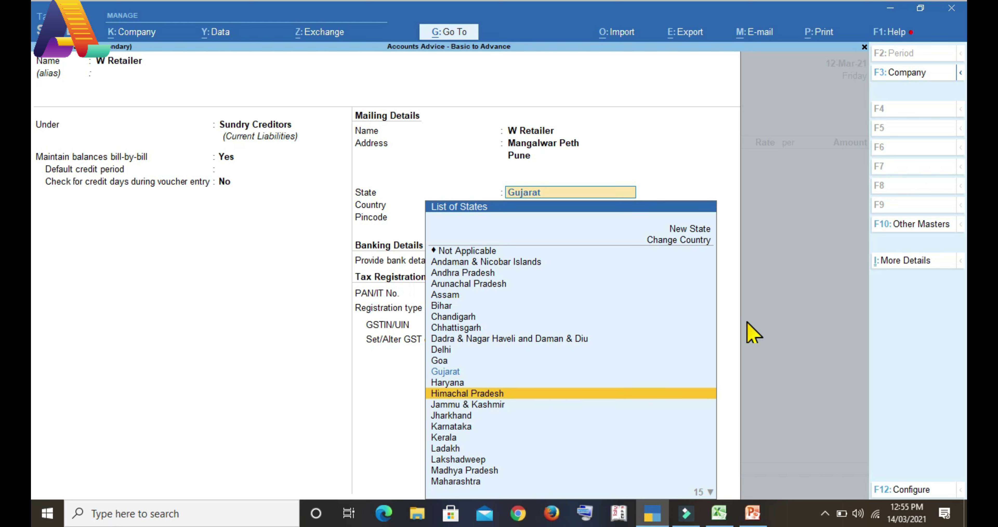
pyautogui.press('Down')
pyautogui.press('Down')
pyautogui.press('Down')
pyautogui.press('Down')
pyautogui.press('Down')
pyautogui.press('Down')
pyautogui.press('Down')
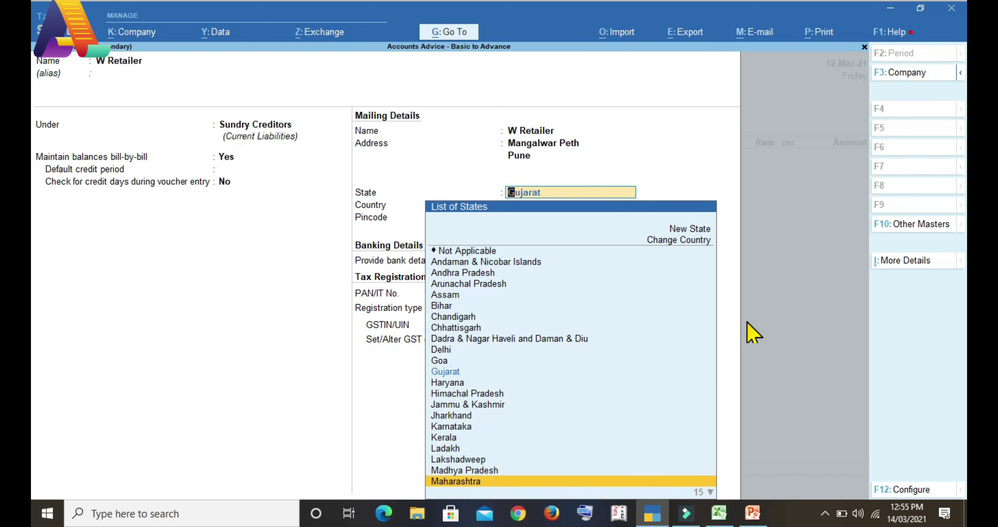
pyautogui.press('Return')
pyautogui.press('Return')
pyautogui.press('Return')
pyautogui.press('Return')
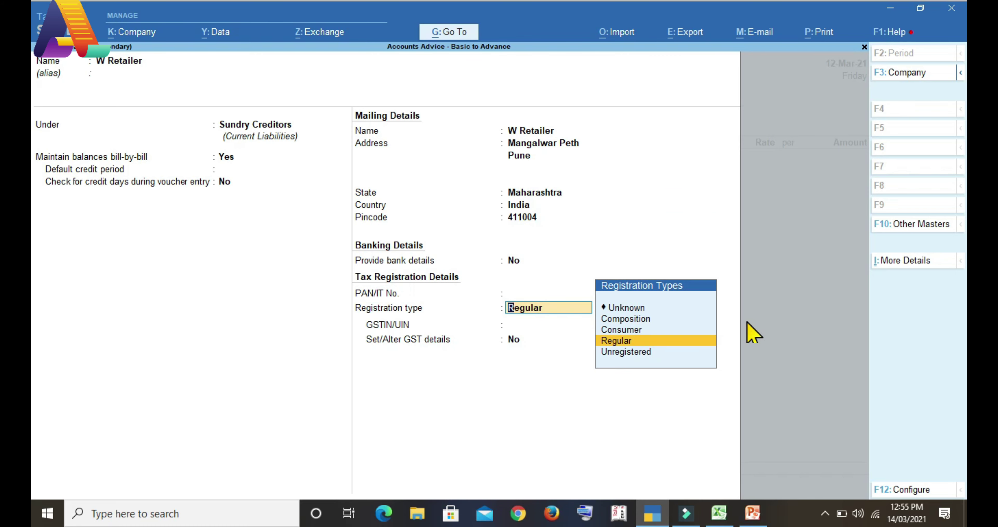
# - Keep the registration type Regular and copy the supplier's GST number from the Excel invoice into the ledger's GSTIN/UIN field
pyautogui.press('Return')
pyautogui.hotkey('alt', 'Tab')
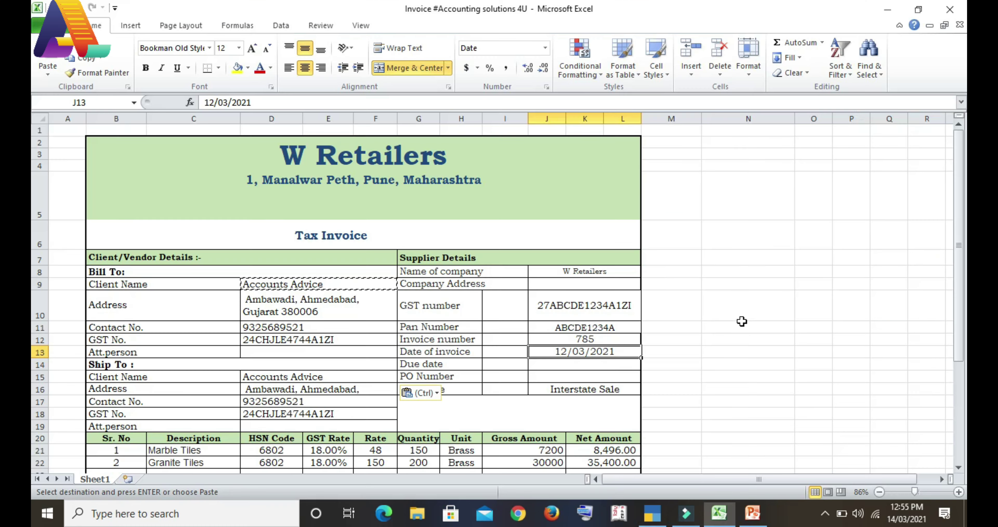
pyautogui.click(805, 271)
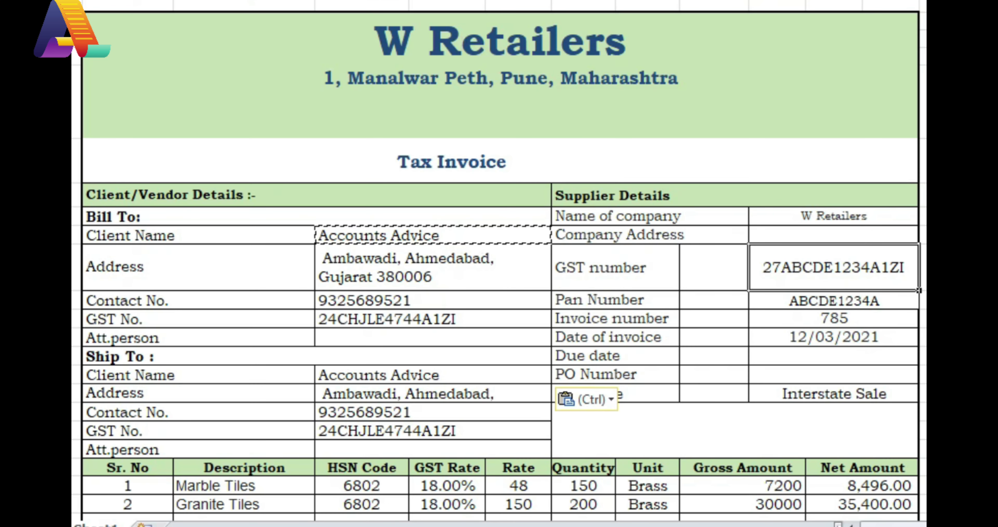
pyautogui.press('F2')
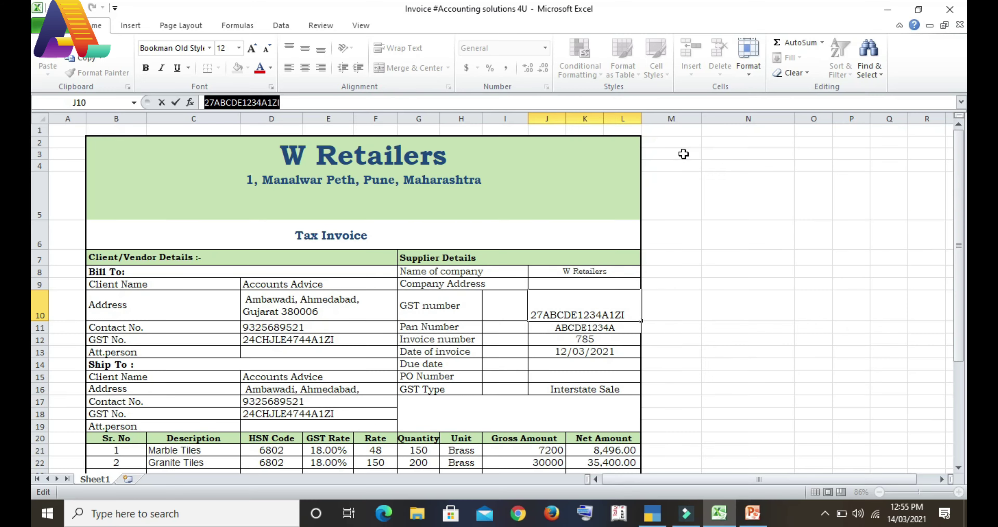
pyautogui.hotkey('alt', 'Tab')
pyautogui.hotkey('ctrl', 'alt', 'v')
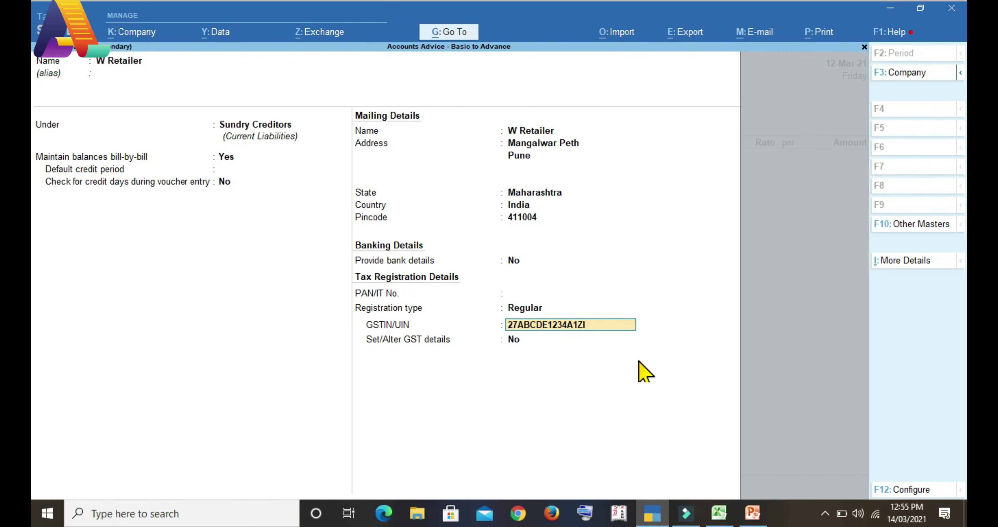
pyautogui.press('Return')
pyautogui.press('Return')
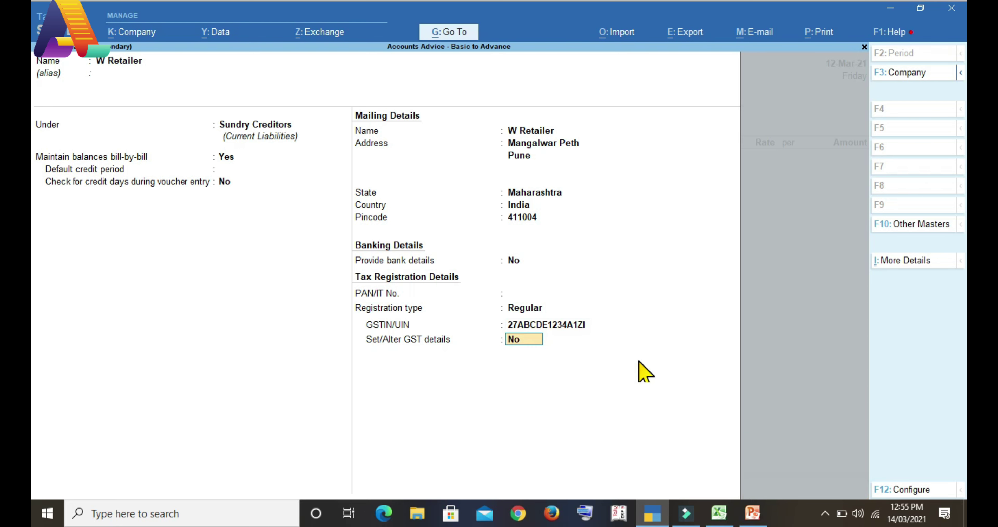
# - Enable the ledger's GST details, accept them with party type Not Applicable, and save W Retailer as the voucher's party account
pyautogui.press('y')
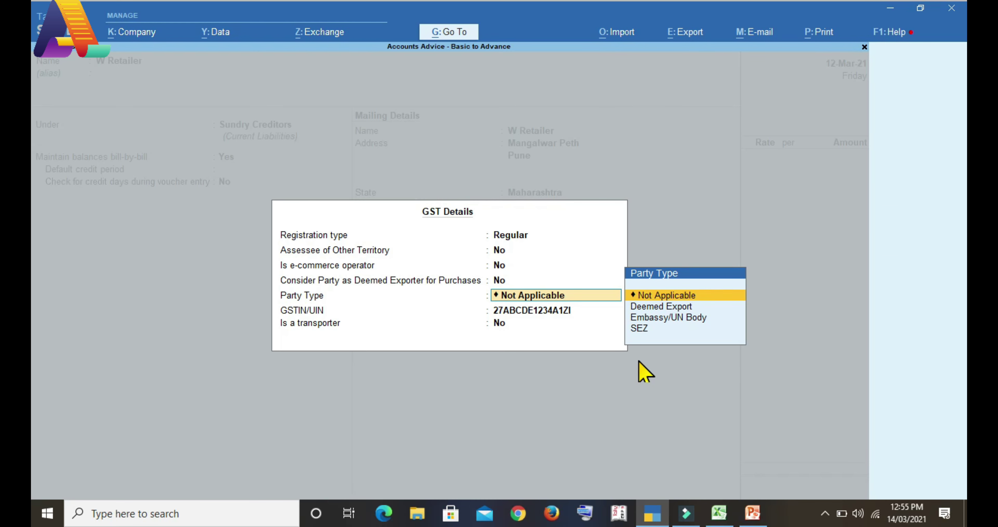
pyautogui.hotkey('ctrl', 'a')
pyautogui.press('Return')
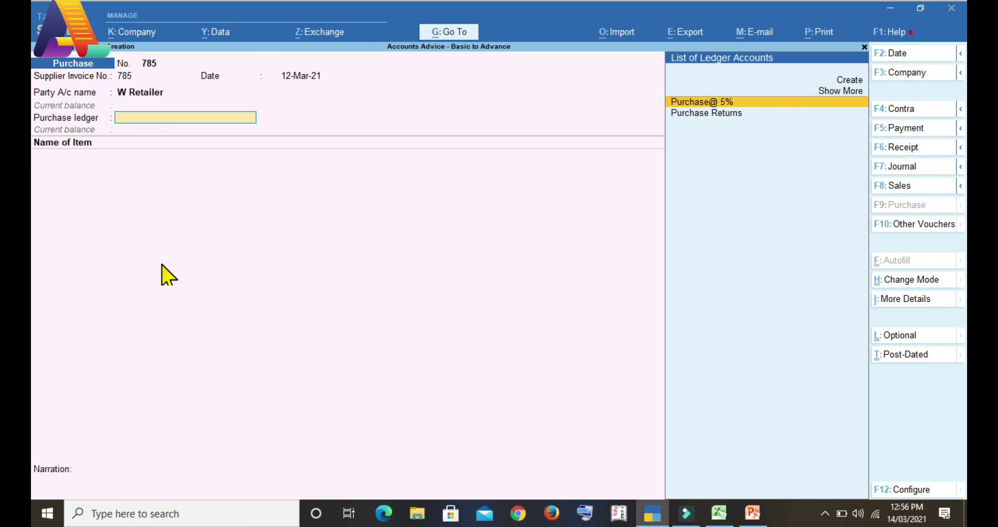
# - Create a purchase ledger named Purchase Interstate under the Purchase Accounts group
pyautogui.hotkey('alt', 'c')
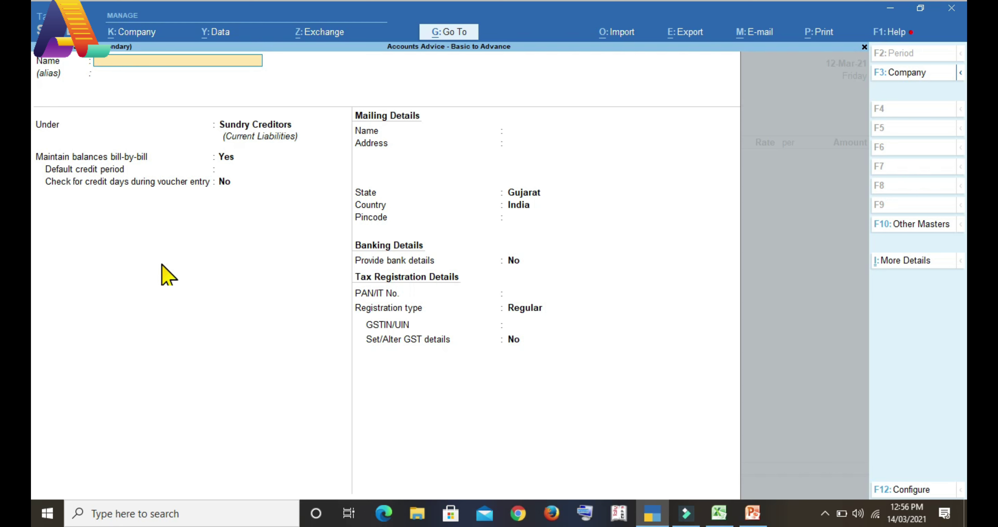
pyautogui.write('Purchase Interstate')
pyautogui.press('Return')
pyautogui.press('Return')
pyautogui.write('Purchase Accounts')
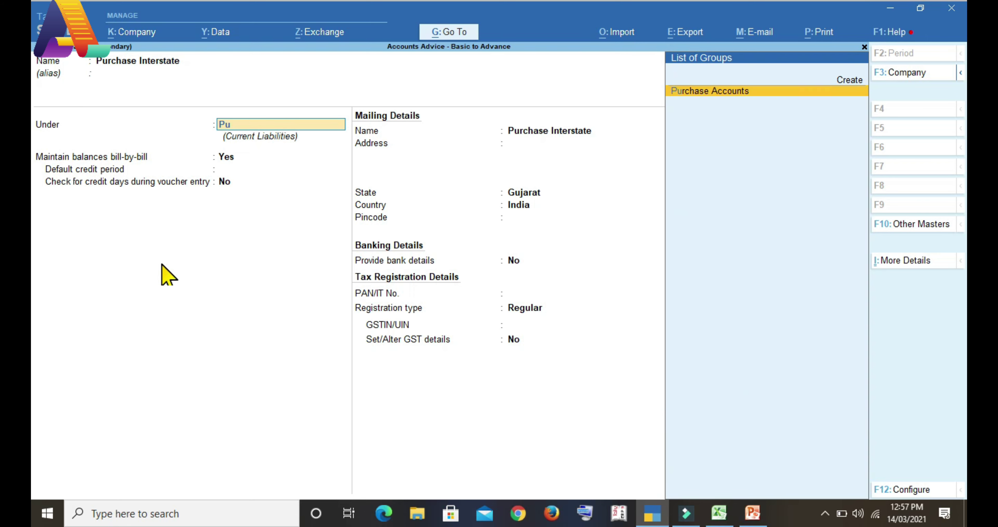
pyautogui.press('Return')
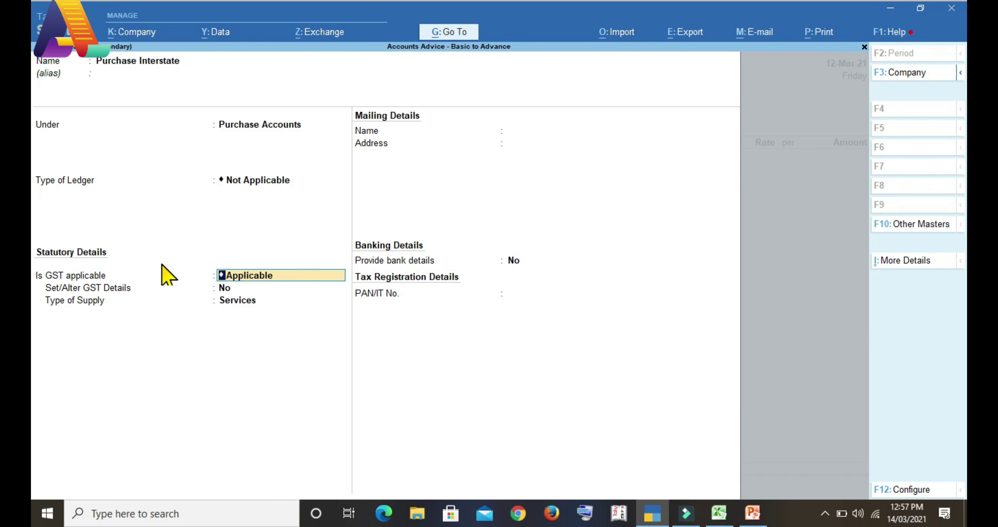
# - Keep GST applicable for Purchase Interstate, set its GST details to Yes and type of supply to Goods, and save the ledger
pyautogui.press('Return')
pyautogui.press('y')
pyautogui.press('Return')
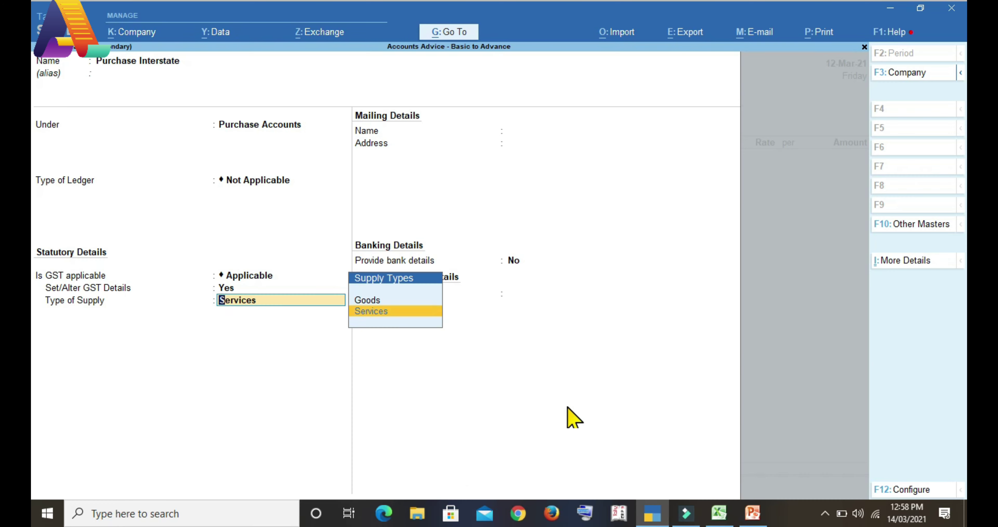
pyautogui.press('Up')
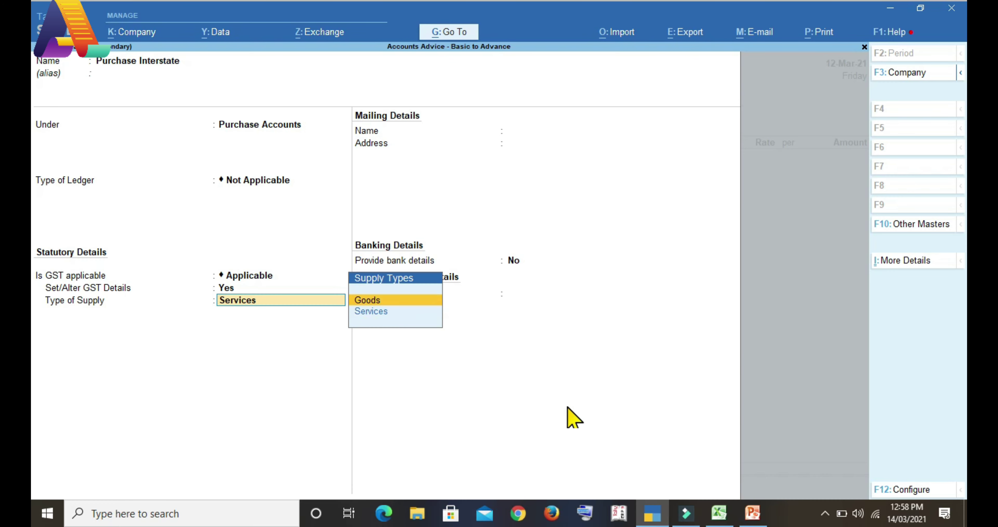
pyautogui.press('Return')
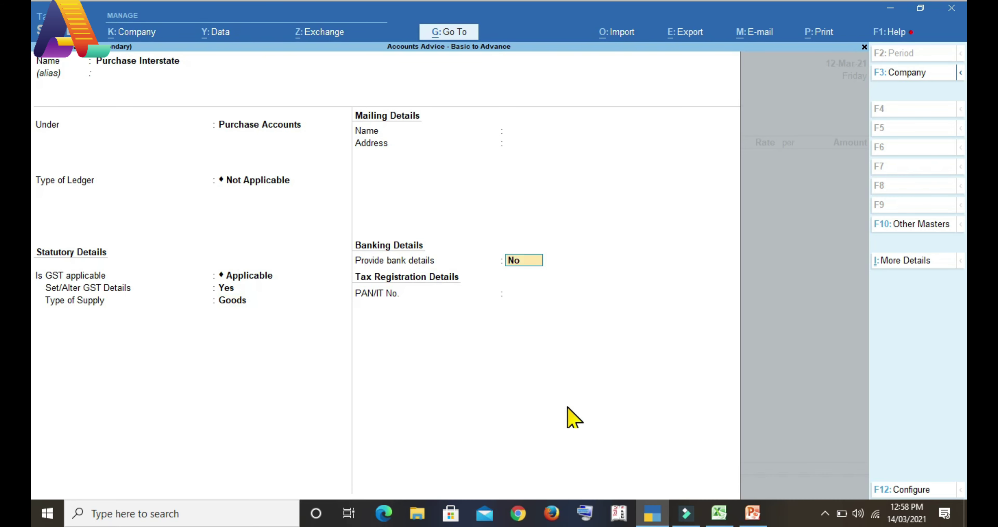
pyautogui.hotkey('ctrl', 'a')
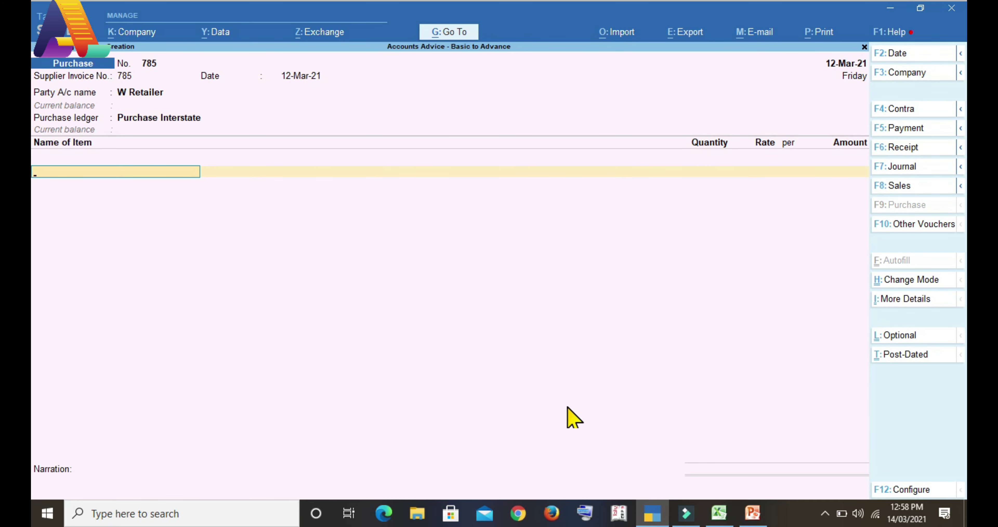
# - Look up the first item in the Excel invoice, and create a stock item named Marble Tiles under Primary in Tally
pyautogui.hotkey('alt', 'Tab')
pyautogui.scroll(-5, 287, 301)
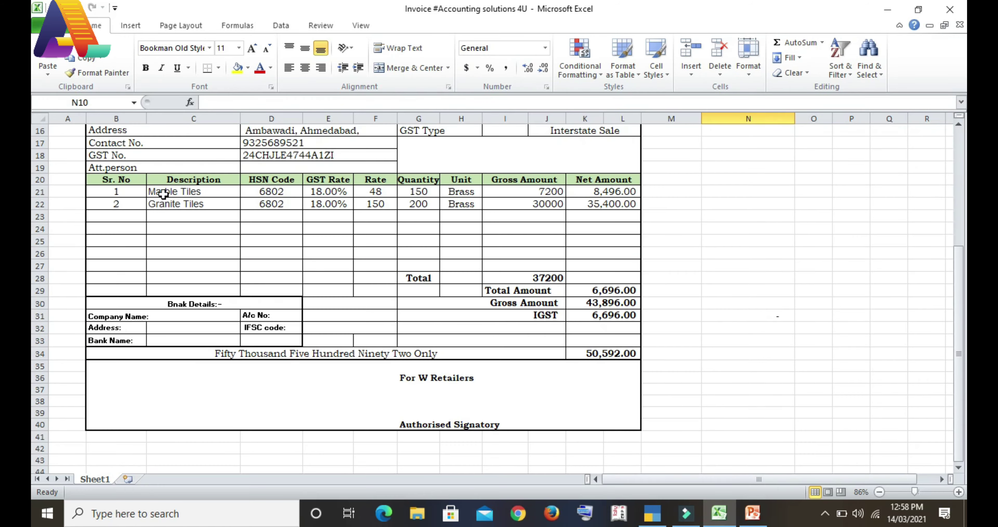
pyautogui.click(162, 191)
pyautogui.hotkey('alt', 'Tab')
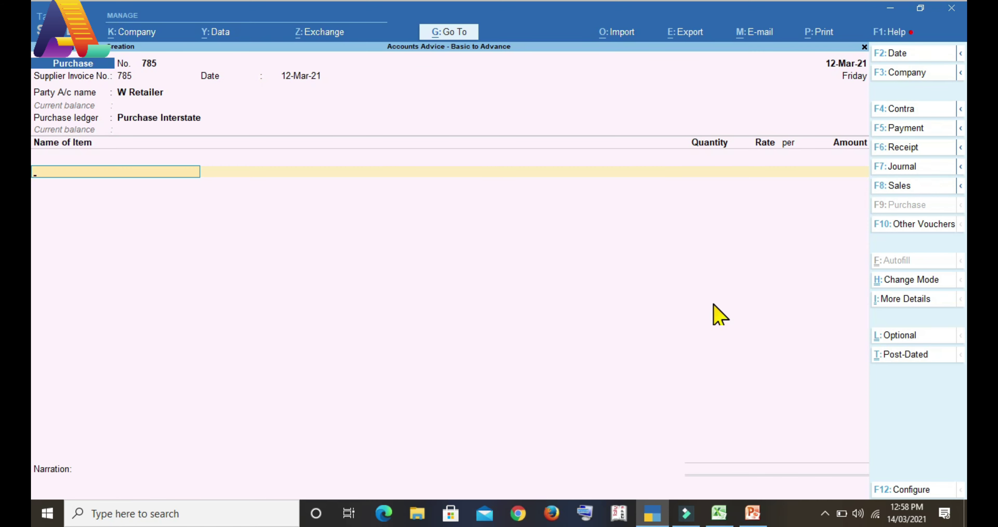
pyautogui.press('ctrl')
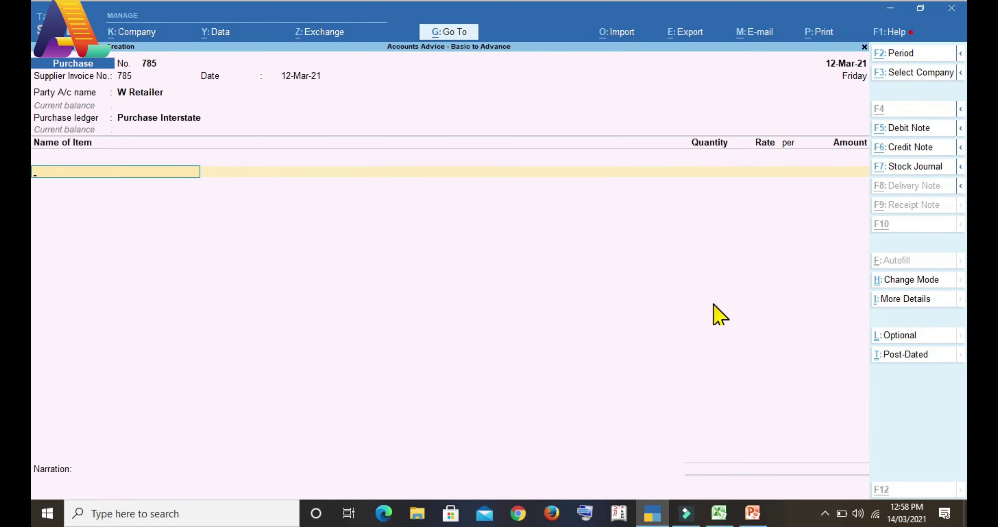
pyautogui.hotkey('alt', 'c')
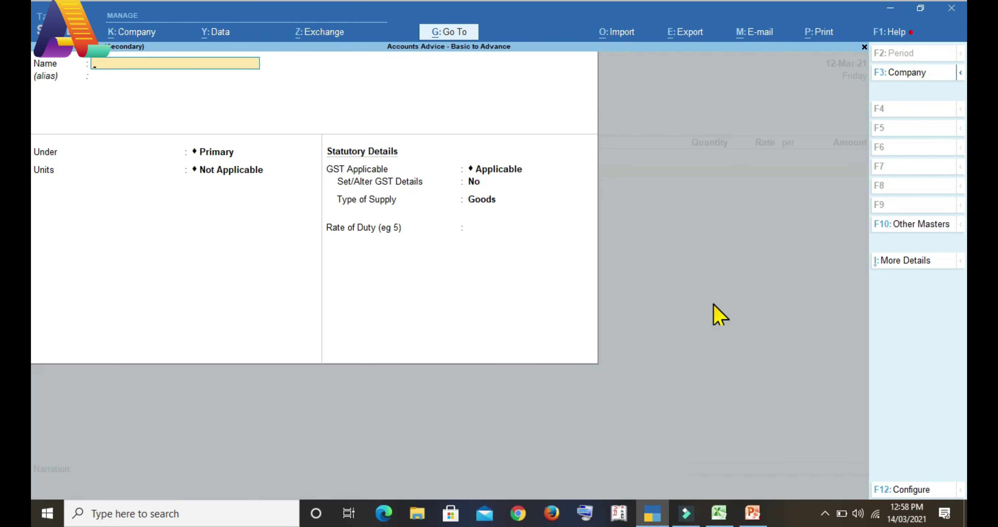
pyautogui.write('Marble Tiles')
pyautogui.press('Return')
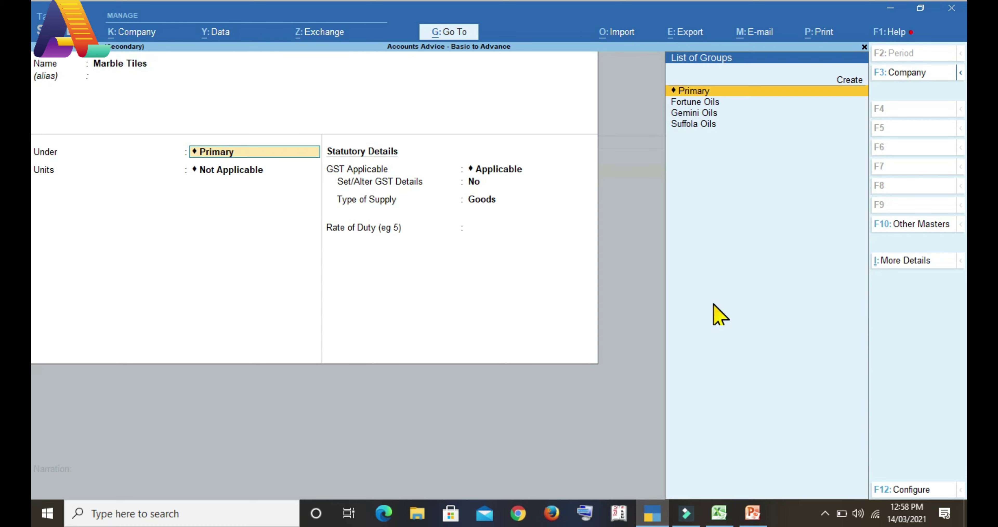
pyautogui.press('Return')
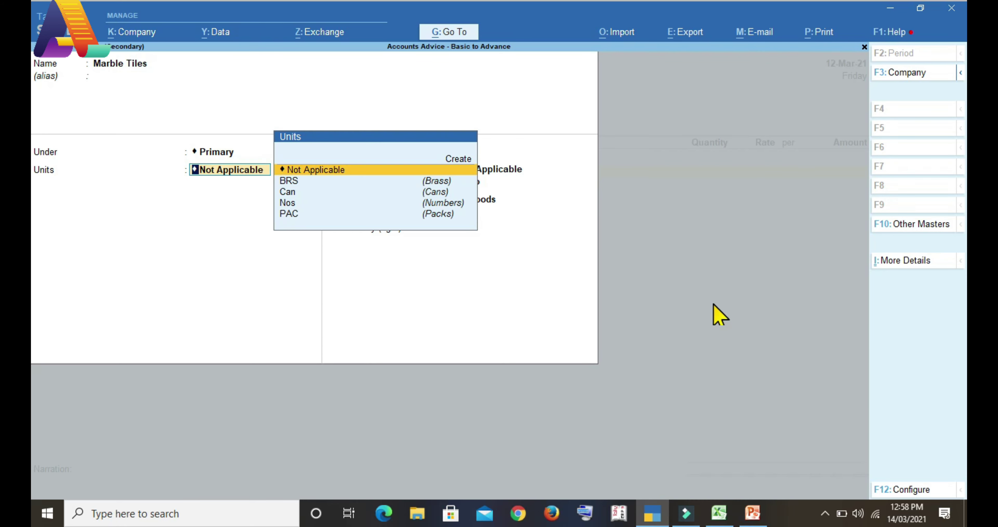
# - Highlight BRS (Brass) as the unit for Marble Tiles and check it against the unit in the Excel invoice
pyautogui.press('Down')
pyautogui.hotkey('alt', 'Tab')
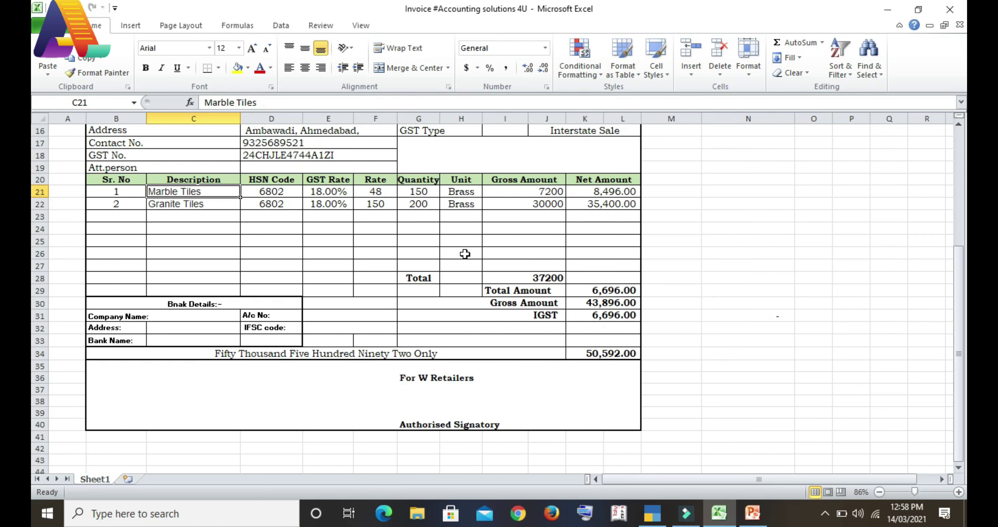
pyautogui.hotkey('alt', 'Tab')
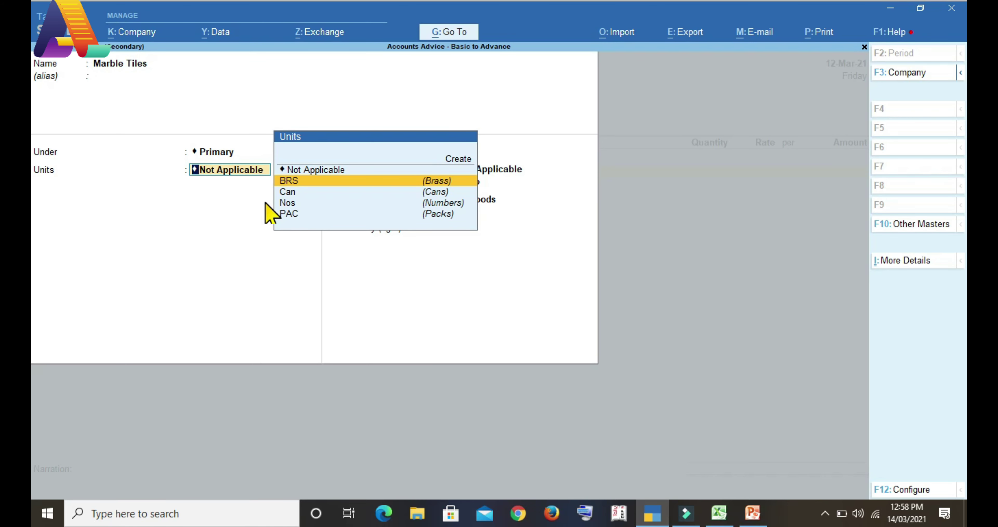
pyautogui.press('Up')
pyautogui.press('Up')
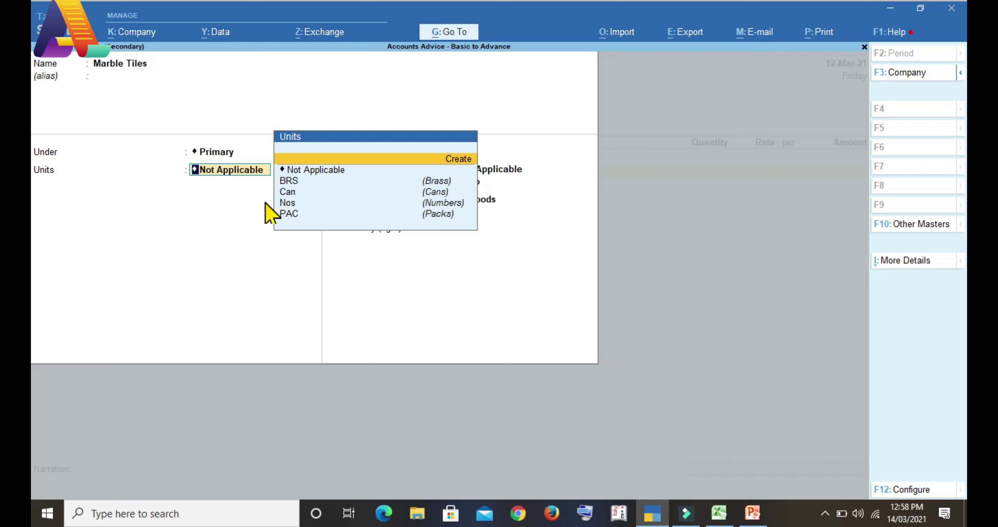
pyautogui.press('Return')
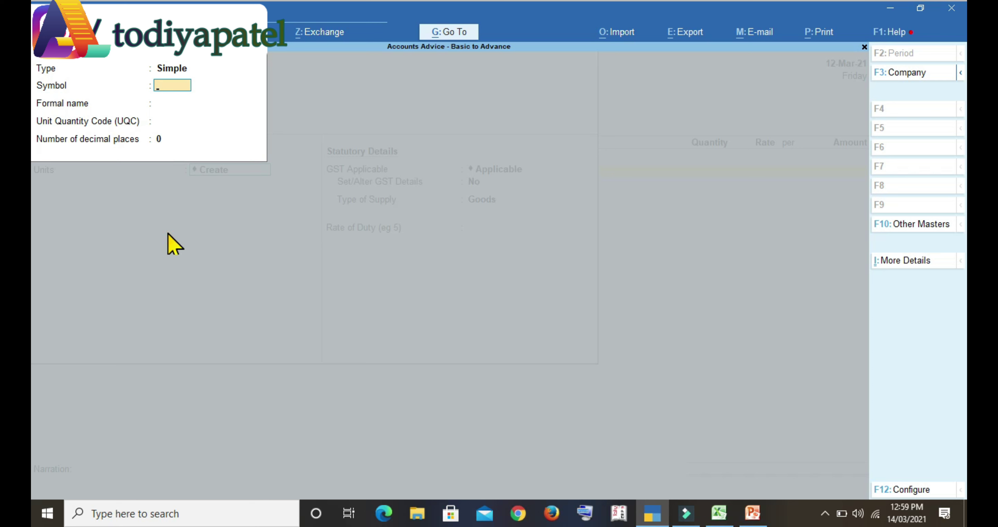
pyautogui.press('Escape')
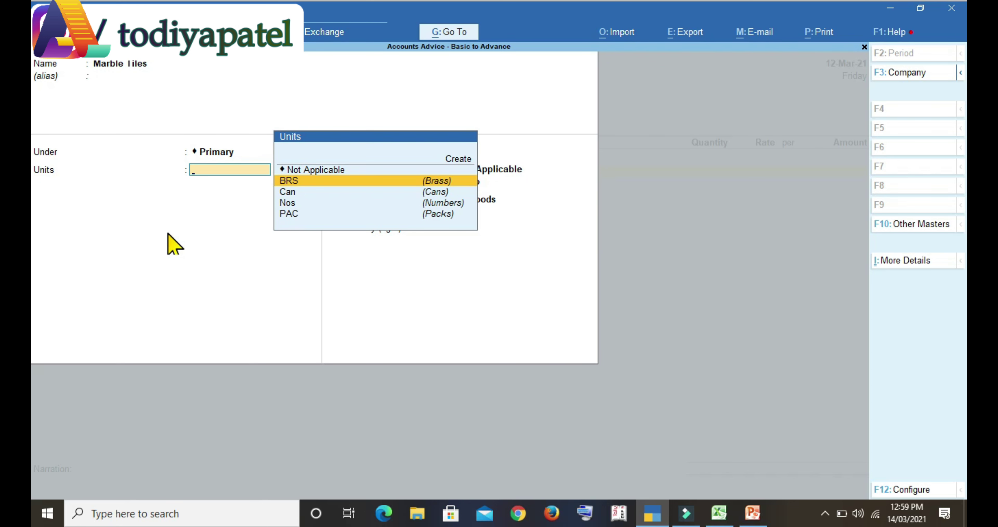
# - Set the Marble Tiles unit to BRS, keep GST applicable and set Set/Alter GST Details to Yes
pyautogui.press('Return')
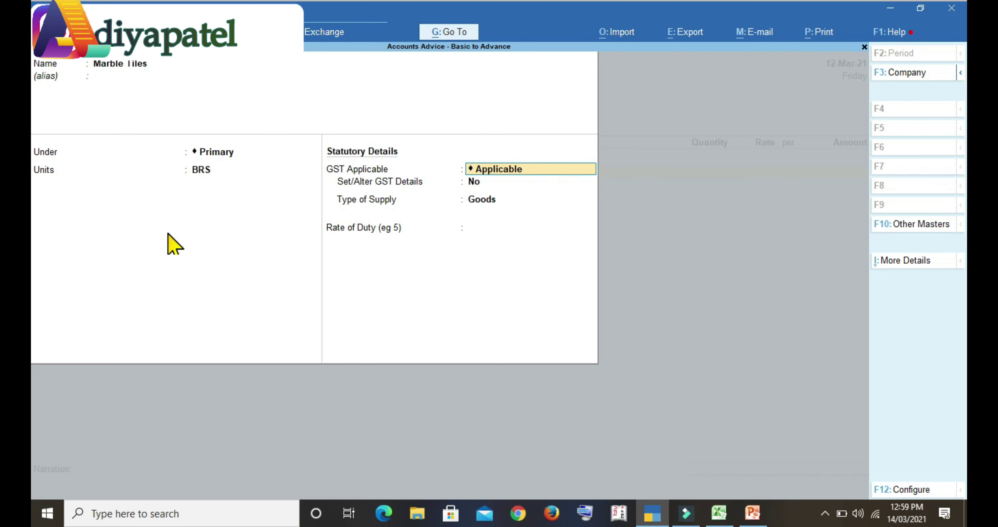
pyautogui.press('Return')
pyautogui.write('y')
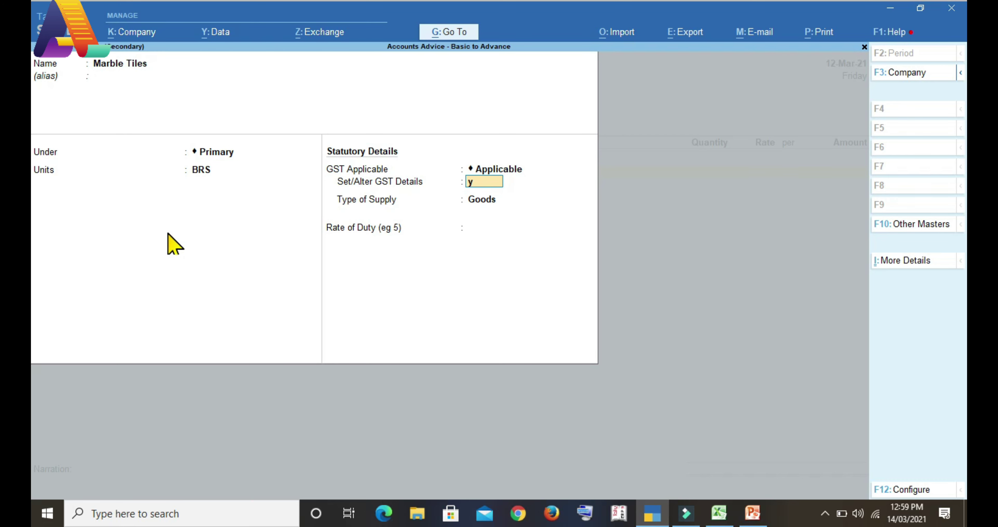
pyautogui.press('Return')
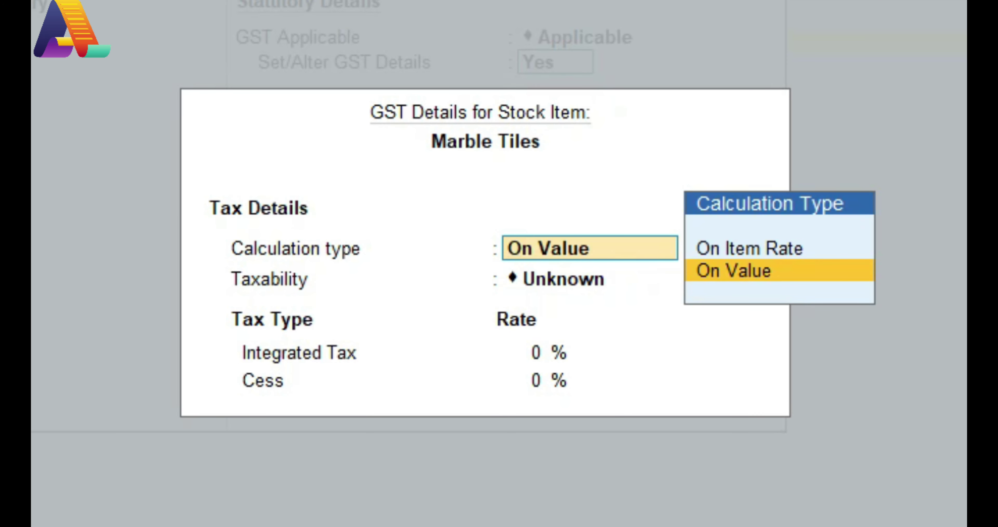
# - Keep the Marble Tiles tax calculation type On Value and set its taxability to Taxable
pyautogui.press('Return')
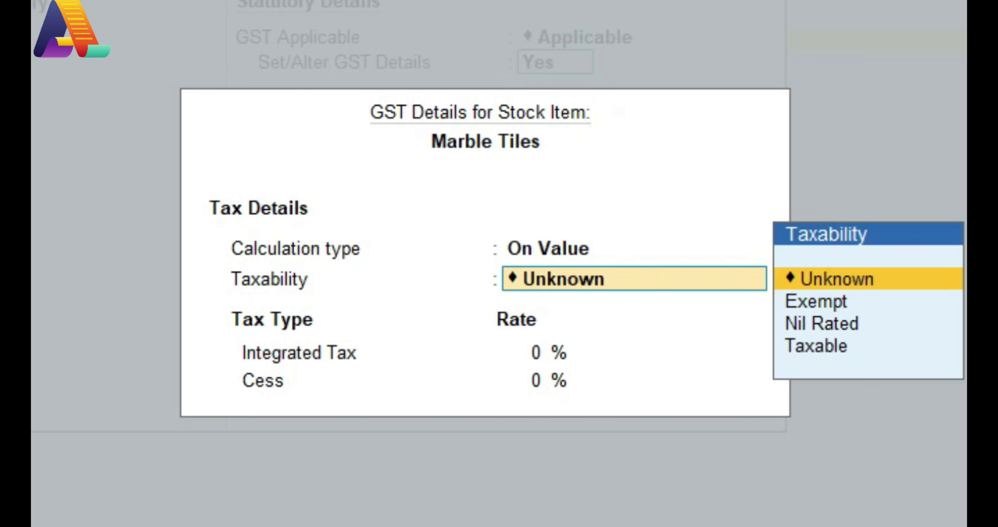
pyautogui.press('Down')
pyautogui.press('Down')
pyautogui.press('Down')
pyautogui.press('Return')
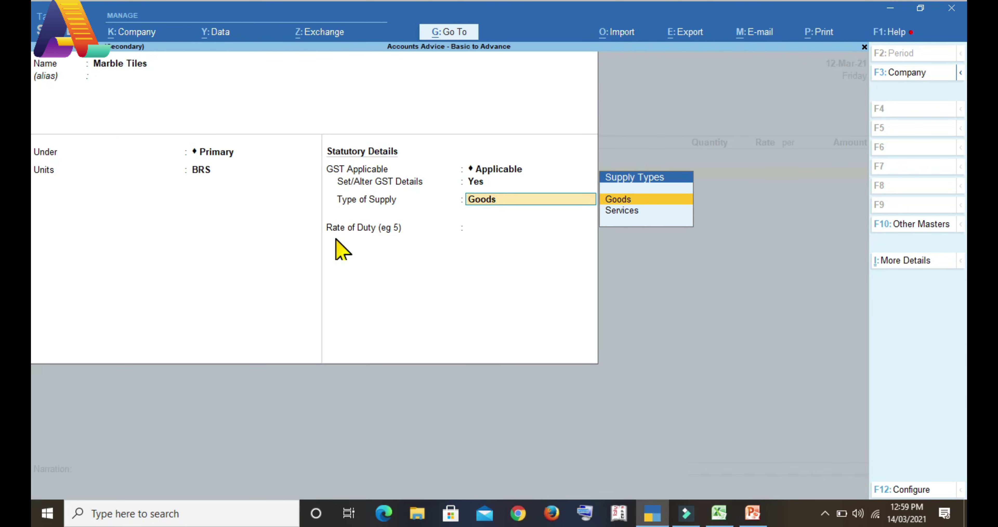
# - Keep the type of supply as Goods, set the rate of duty to 18, and save the Marble Tiles item
pyautogui.press('Return')
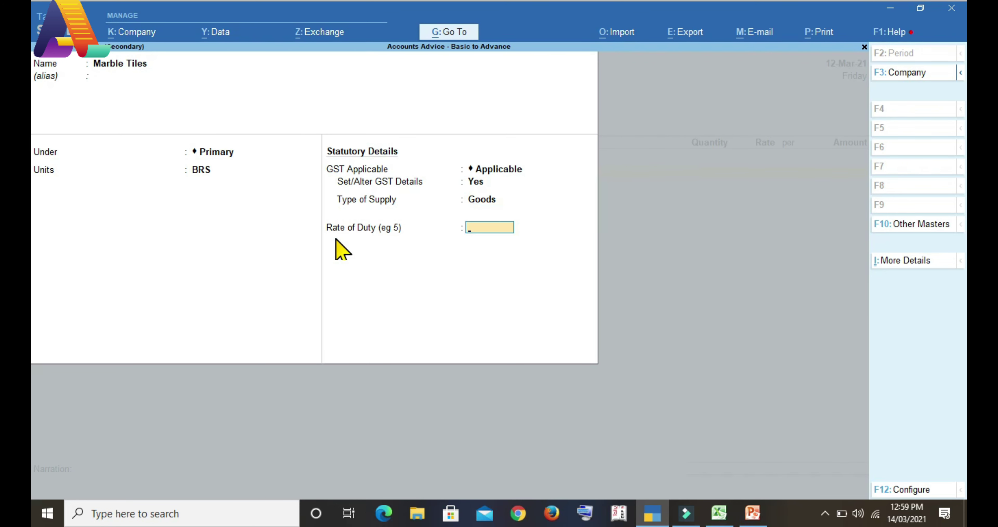
pyautogui.write('18')
pyautogui.press('Return')
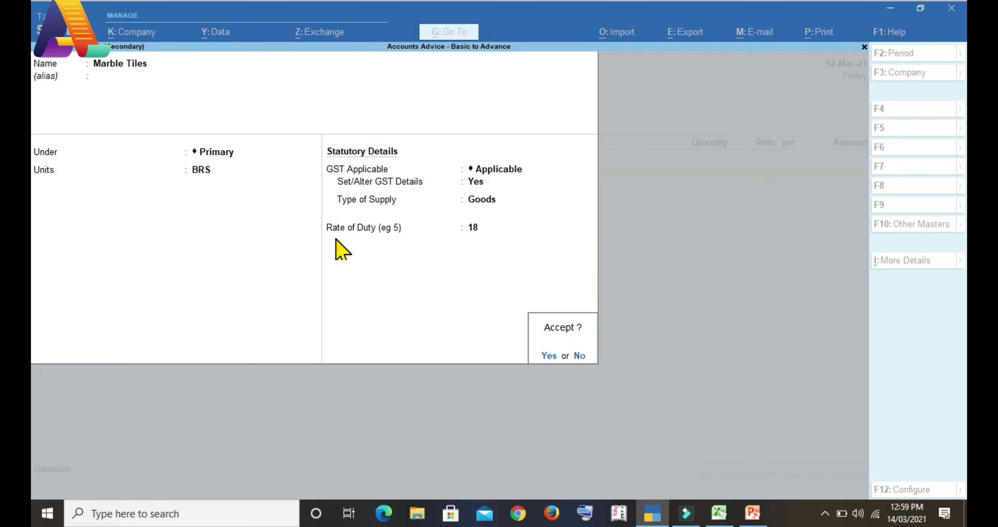
pyautogui.press('Return')
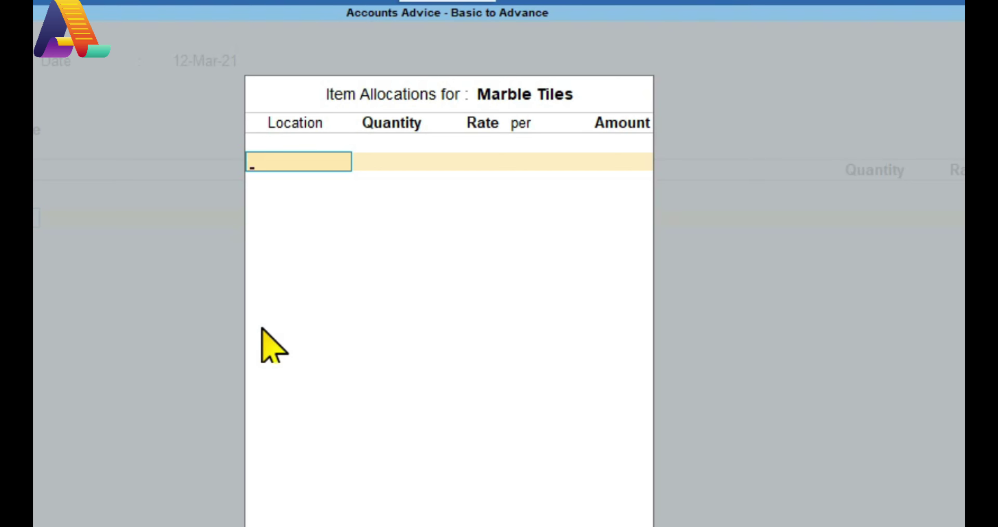
# - Allocate Marble Tiles to GUJRAT GODOWN with the invoice's quantity of 150 and rate of 48
pyautogui.press('Down')
pyautogui.press('Down')
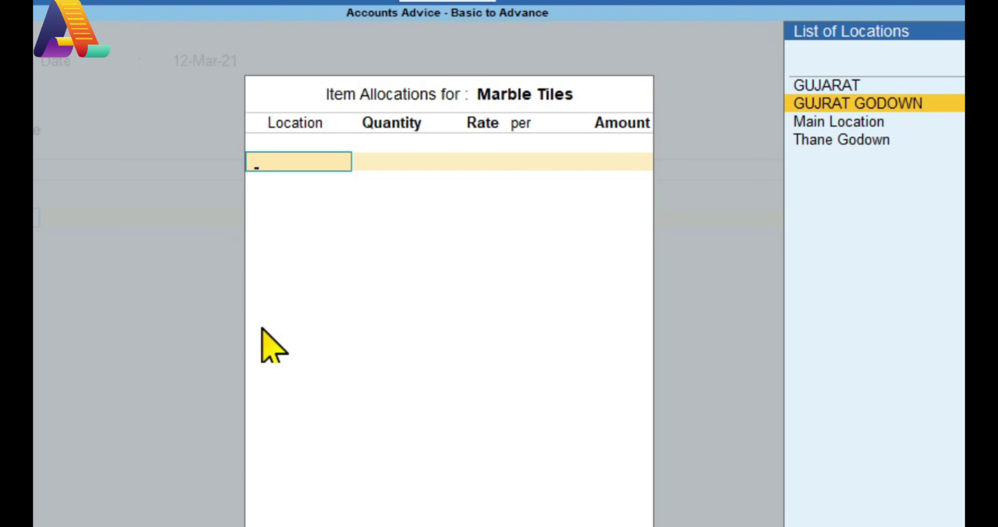
pyautogui.press('Return')
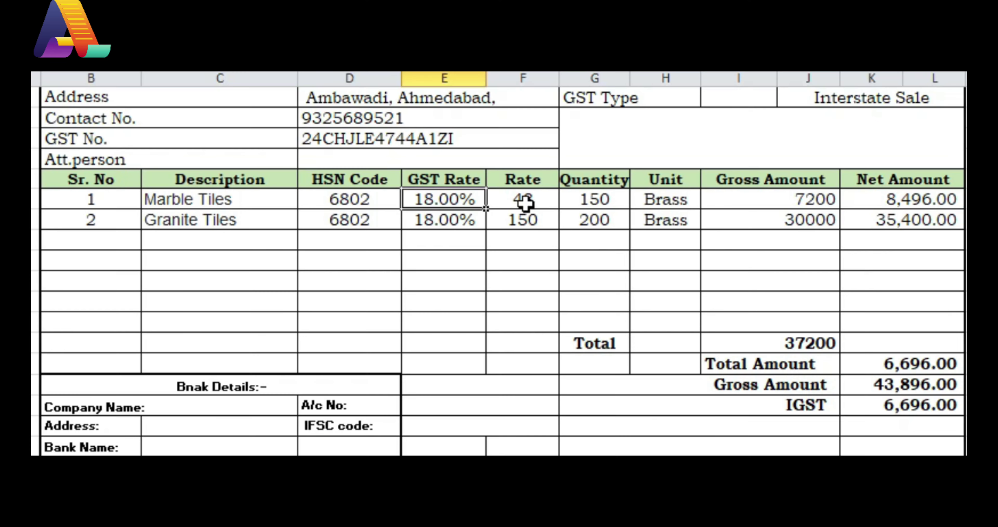
pyautogui.click(586, 200)
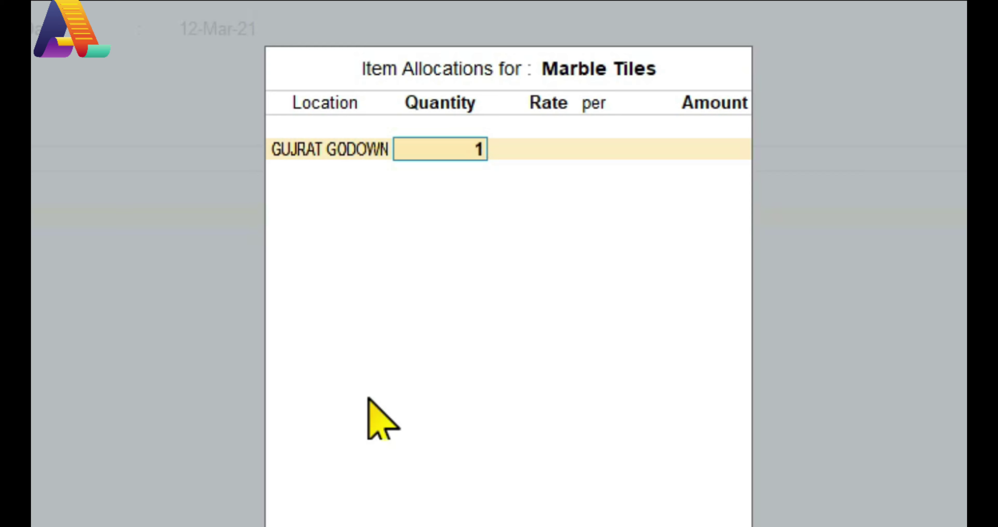
pyautogui.write('50')
pyautogui.press('Return')
pyautogui.write('48')
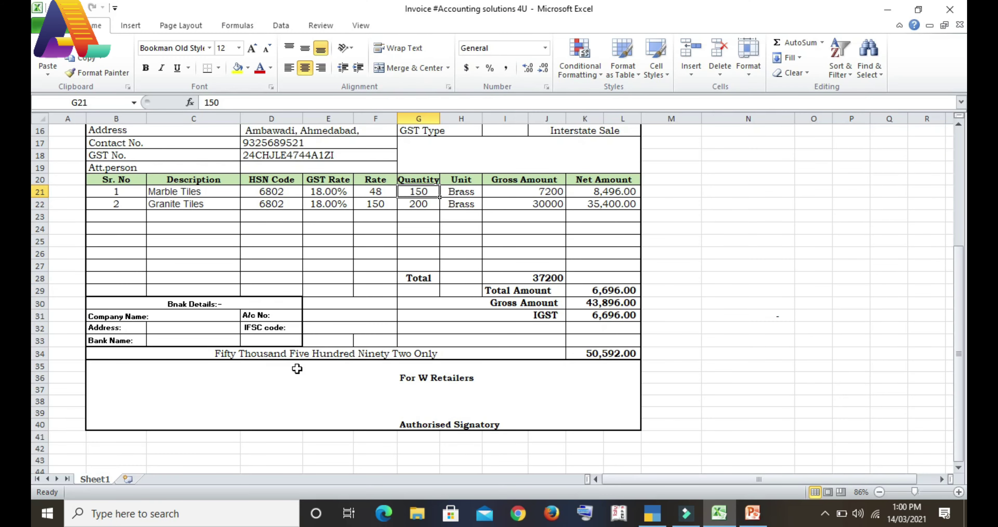
# - Create a stock item named Granite Tile under Primary with unit BRS, checking the unit in the Excel invoice
pyautogui.press('alt')
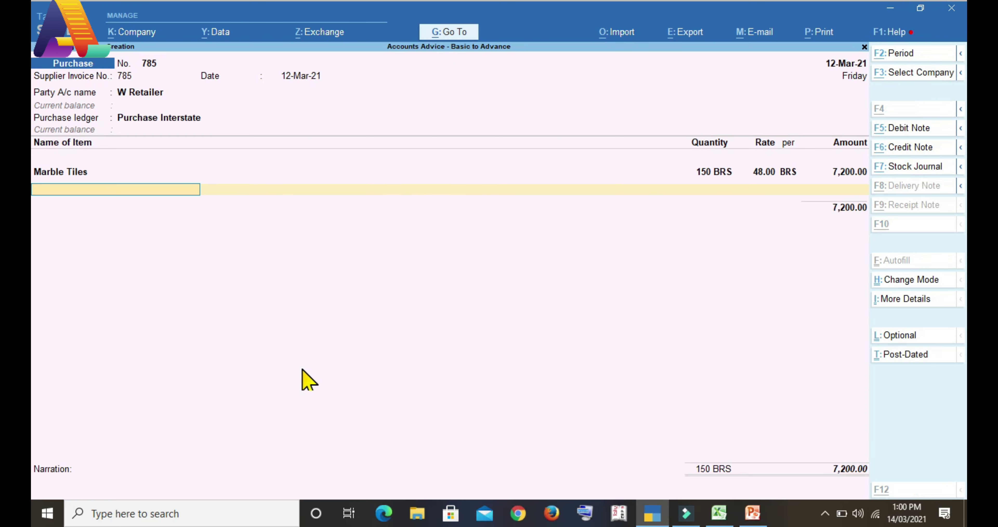
pyautogui.hotkey('alt', 'c')
pyautogui.write('Granite Tile')
pyautogui.press('Return')
pyautogui.press('Return')
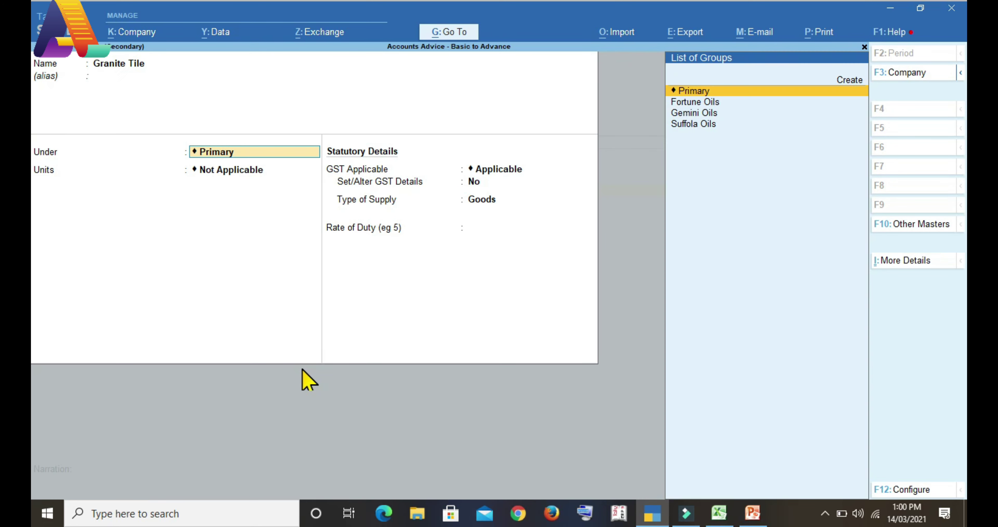
pyautogui.press('Return')
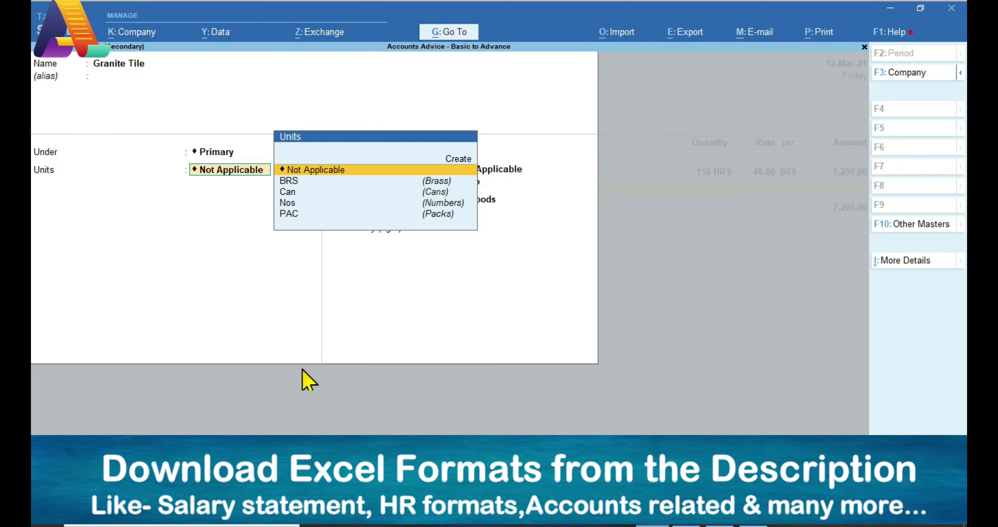
pyautogui.hotkey('alt', 'Tab')
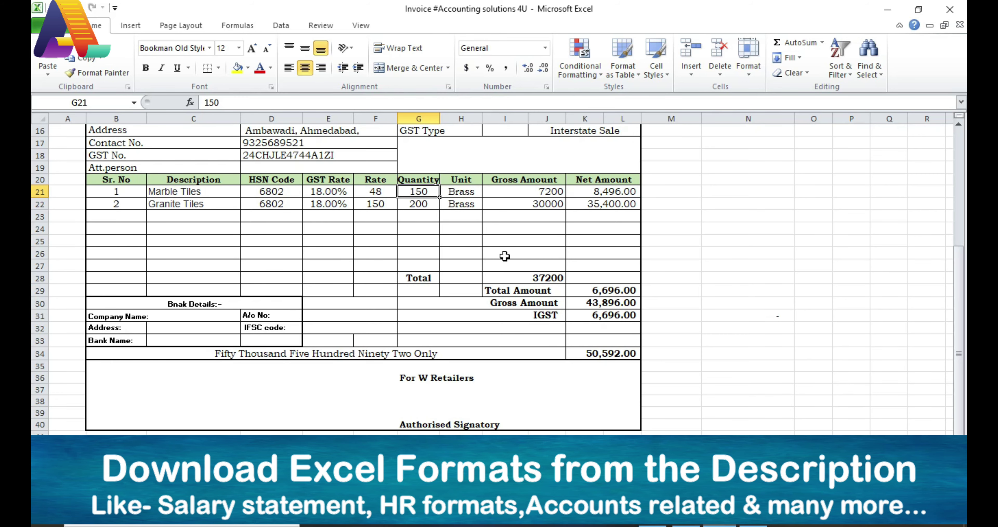
pyautogui.hotkey('alt', 'Tab')
pyautogui.press('Return')
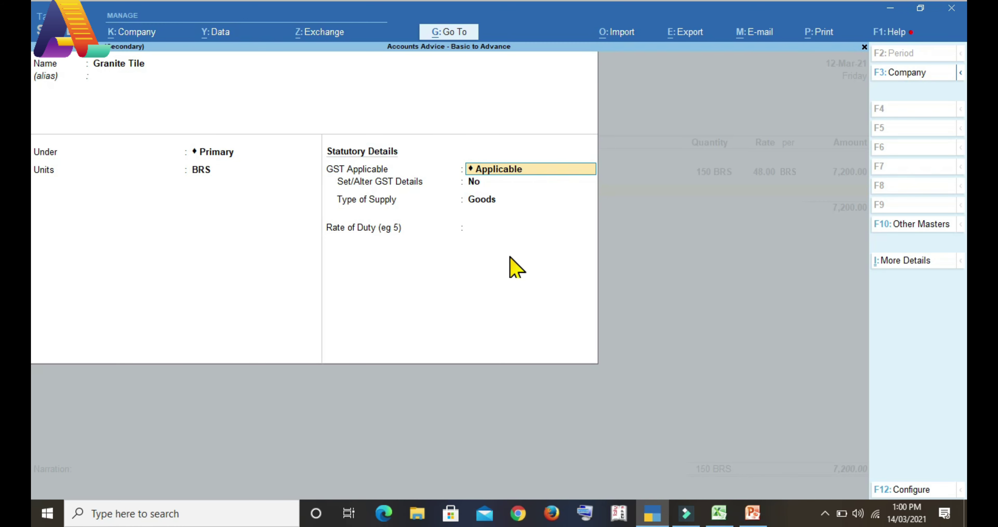
# - Keep GST applicable for Granite Tile and enable its GST details with calculation type On Value and taxability Taxable
pyautogui.press('Return')
pyautogui.write('y')
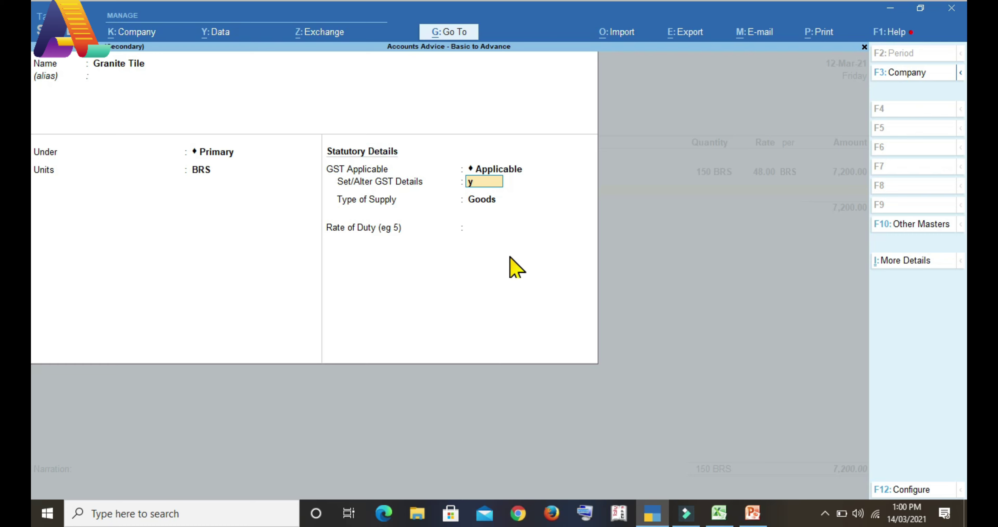
pyautogui.press('Return')
pyautogui.press('Return')
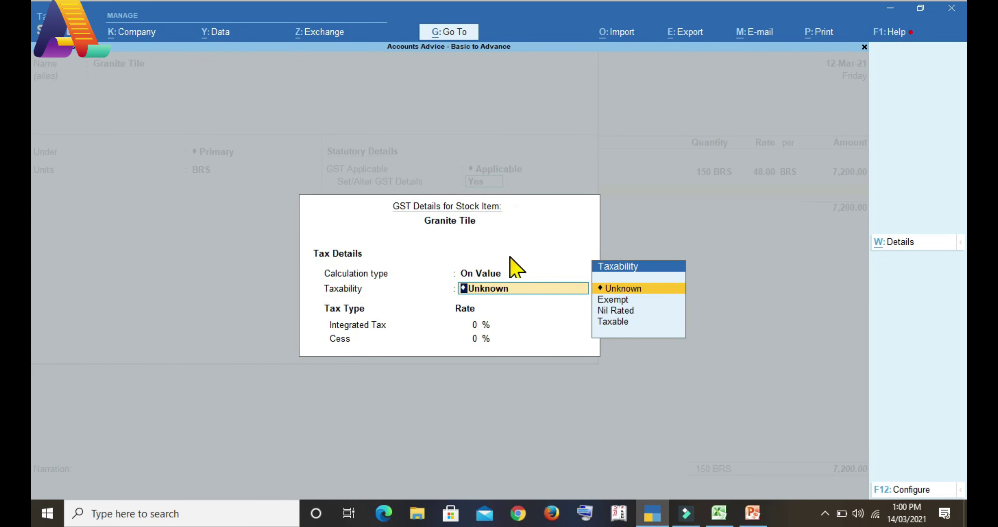
pyautogui.press('Down')
pyautogui.press('Down')
pyautogui.press('Down')
pyautogui.press('Return')
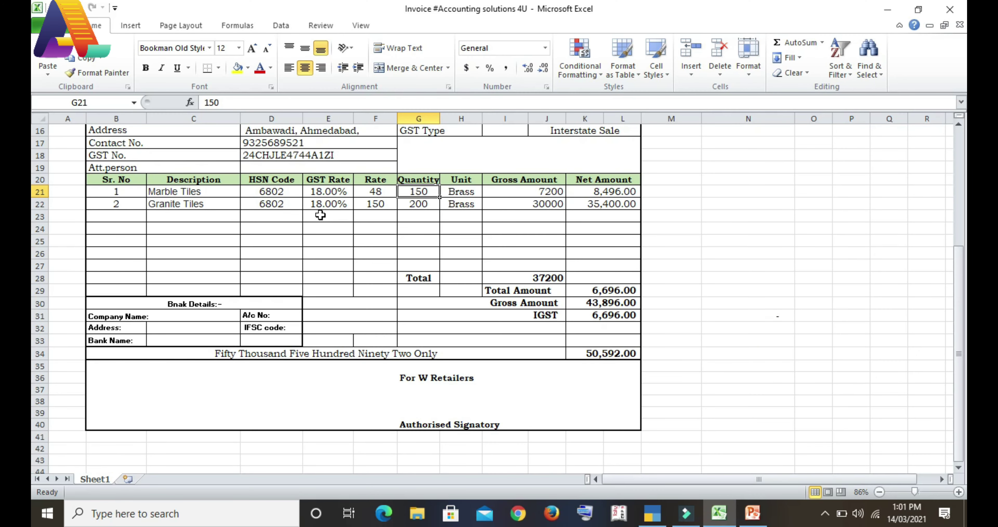
# - Check the GST rate in the Excel invoice, keep supply type Goods, set the rate of duty to 18, and save Granite Tile
pyautogui.click(324, 204)
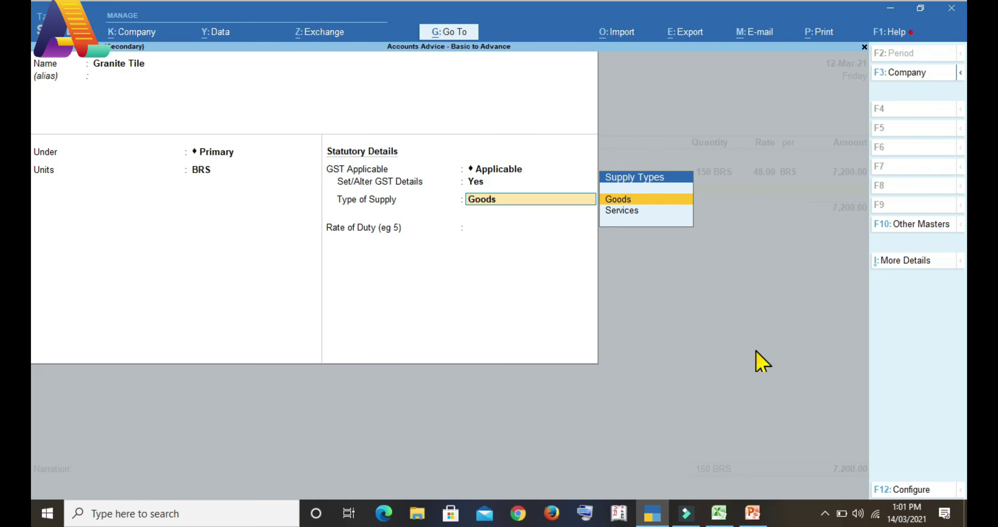
pyautogui.press('Return')
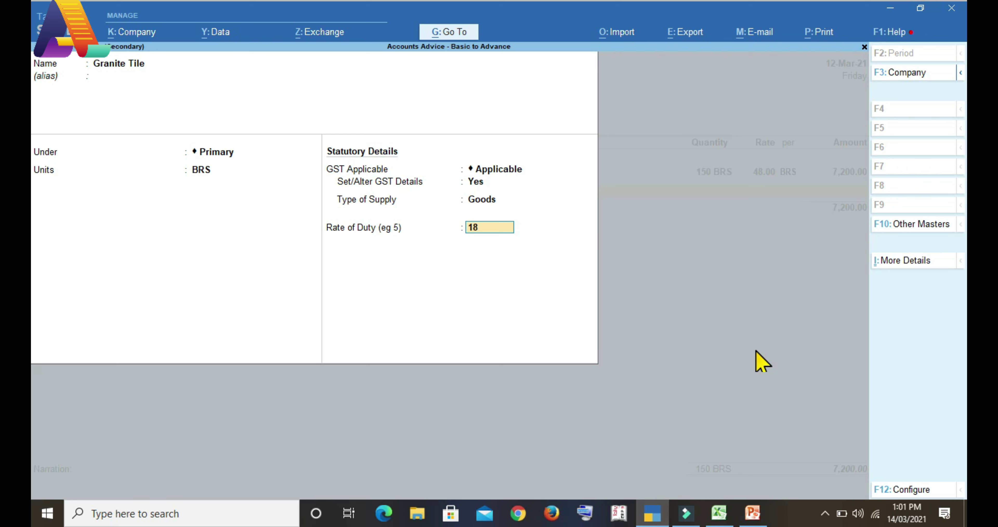
pyautogui.press('Return')
pyautogui.press('y')
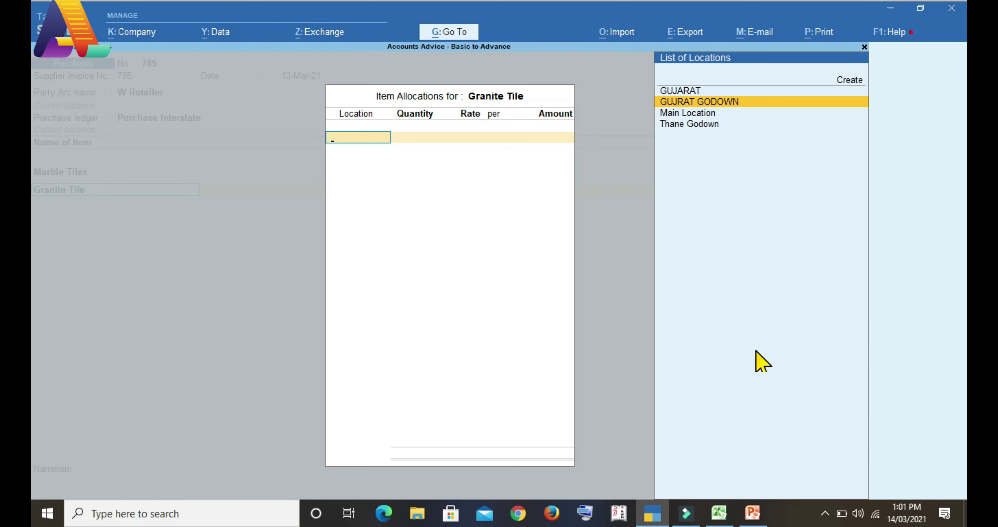
# - Allocate Granite Tile to GUJRAT GODOWN with quantity 200 and rate 150, checking both values in the Excel invoice
pyautogui.press('Return')
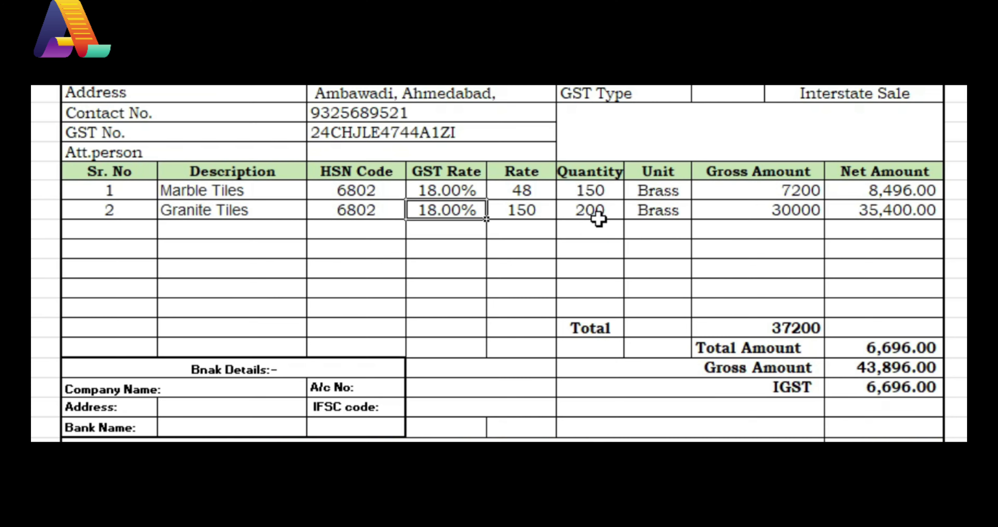
pyautogui.click(596, 214)
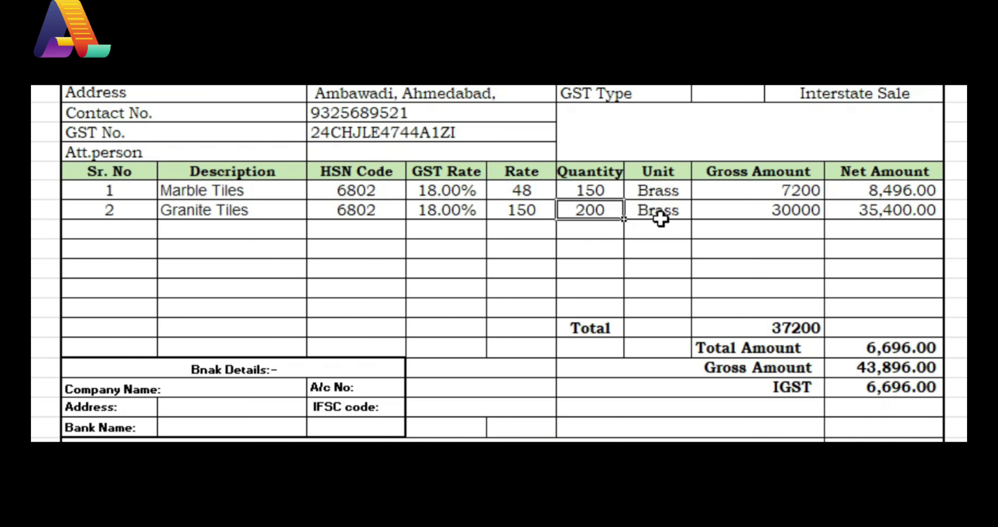
pyautogui.click(537, 211)
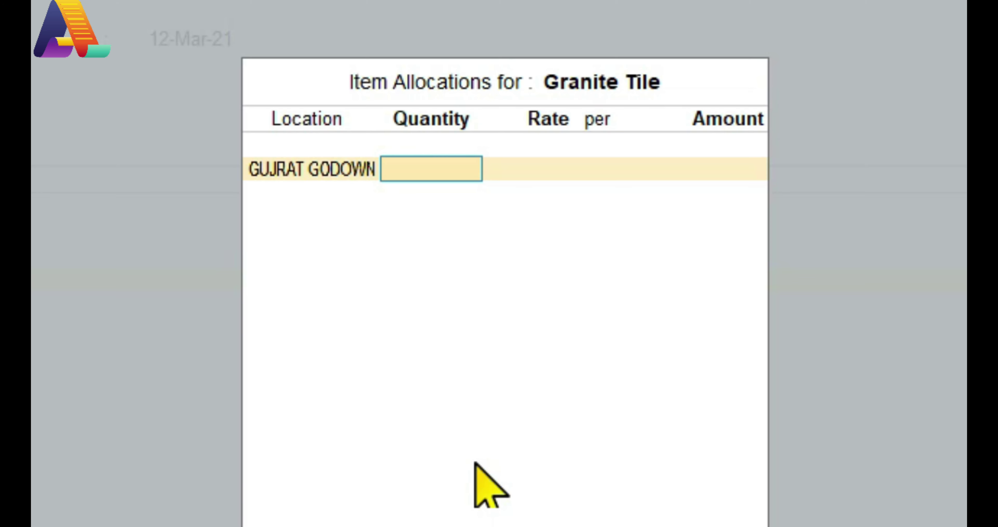
pyautogui.write('200')
pyautogui.press('Return')
pyautogui.write('150')
pyautogui.press('Return')
pyautogui.press('Return')
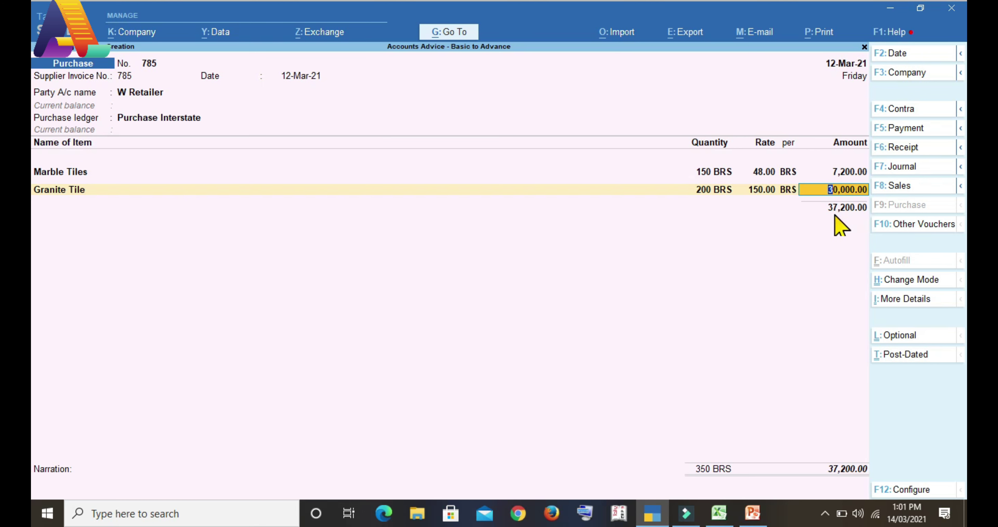
# - Compare the voucher's item total with the total in the Excel invoice and end the stock item list
pyautogui.hotkey('alt', 'Tab')
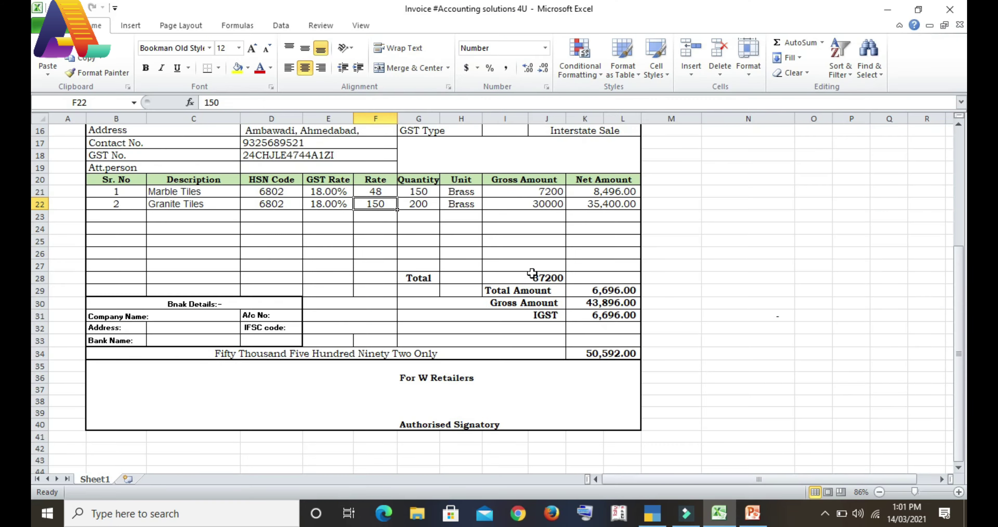
pyautogui.click(532, 276)
pyautogui.hotkey('alt', 'Tab')
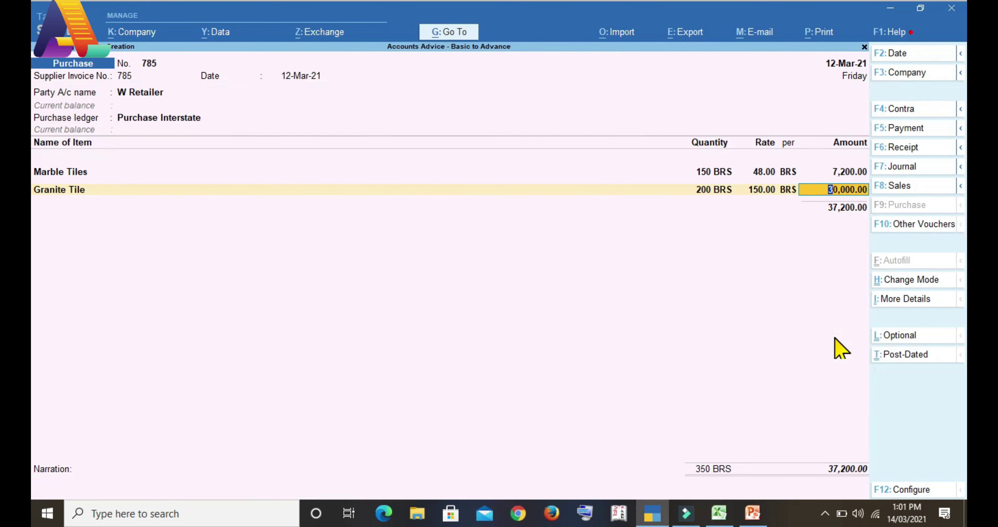
pyautogui.press('Return')
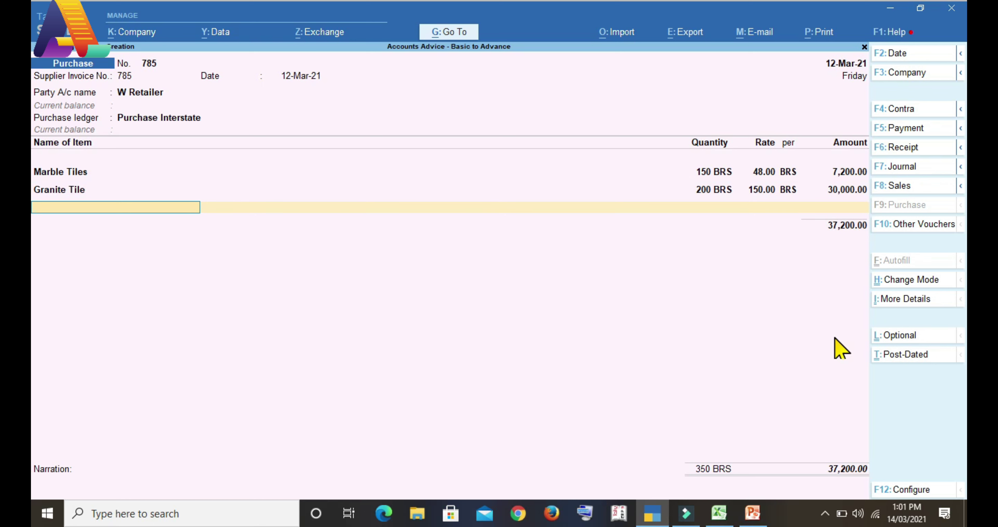
pyautogui.press('Return')
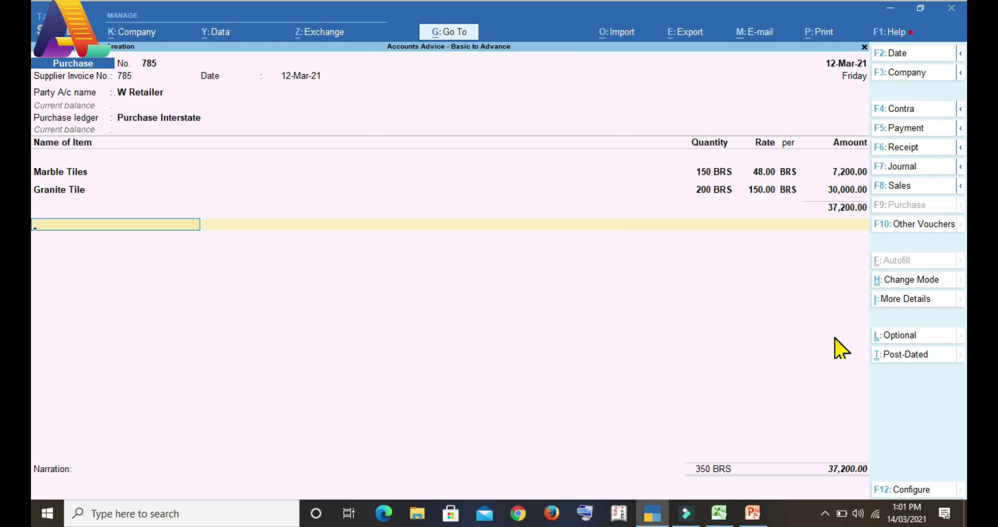
pyautogui.hotkey('alt', 'c')
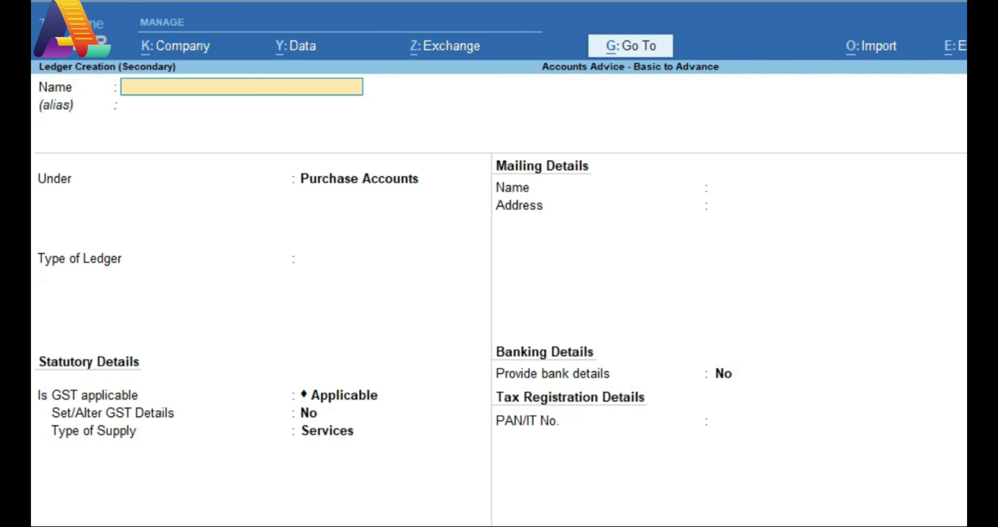
pyautogui.write('IGST @18%')
pyautogui.press('Return')
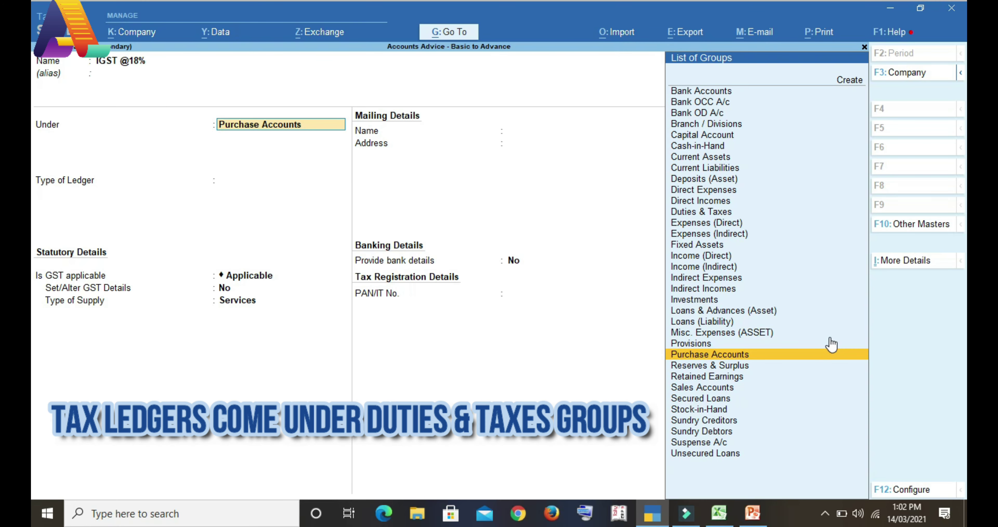
pyautogui.write('duti')
pyautogui.press('Return')
pyautogui.press('Up')
pyautogui.press('Return')
pyautogui.press('Down')
pyautogui.press('Down')
pyautogui.press('Return')
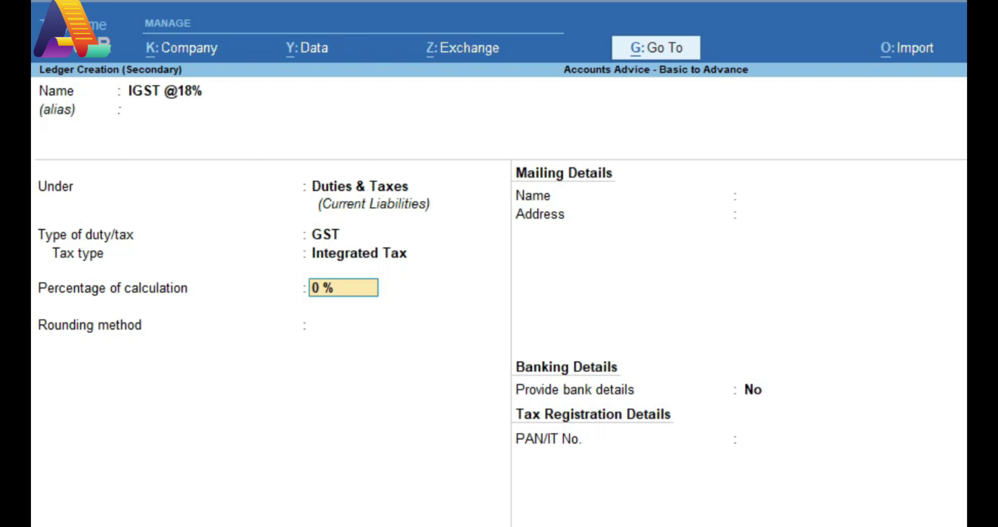
# - Set the tax ledger's percentage of calculation to 18%, choose a rounding method, and save the ledger
pyautogui.write('8')
pyautogui.press('Return')
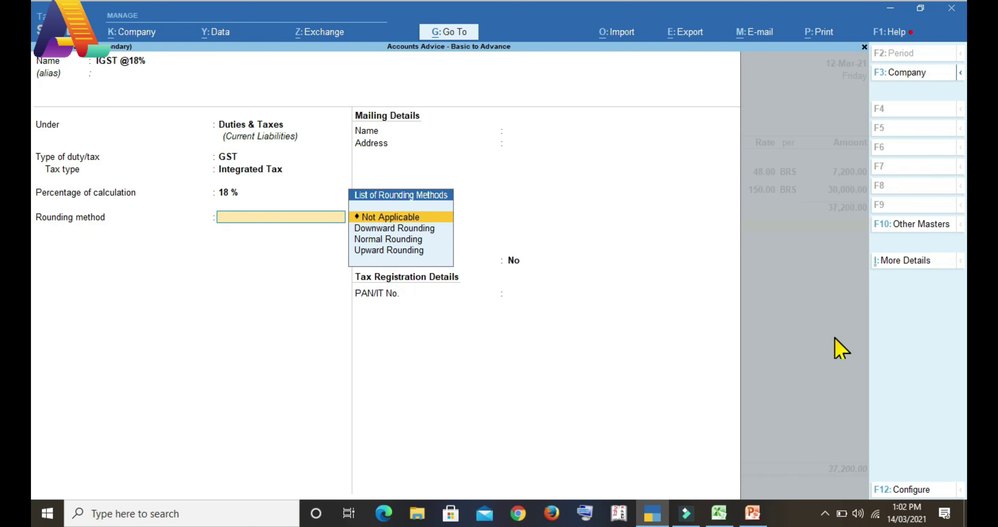
pyautogui.press('Down')
pyautogui.press('Down')
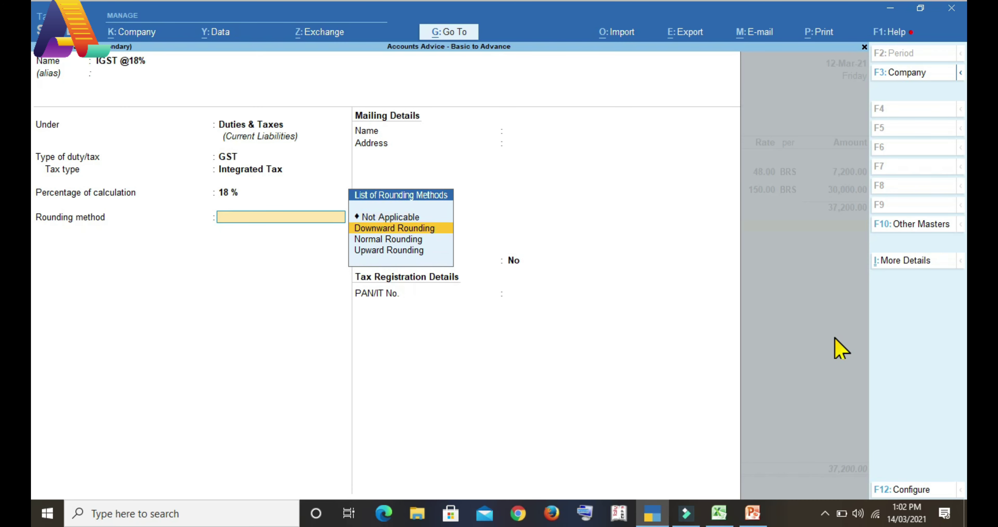
pyautogui.press('Return')
pyautogui.press('Return')
pyautogui.hotkey('ctrl', 'a')
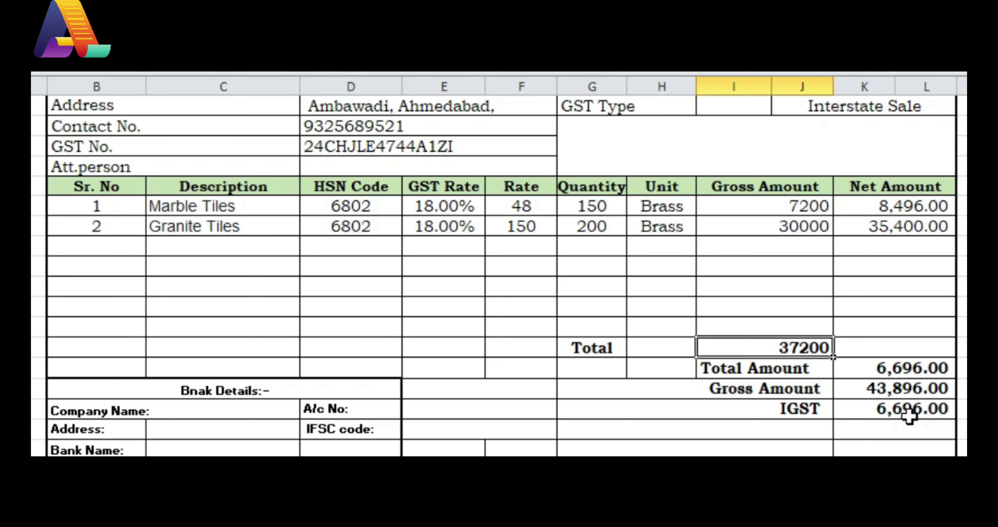
pyautogui.click(891, 412)
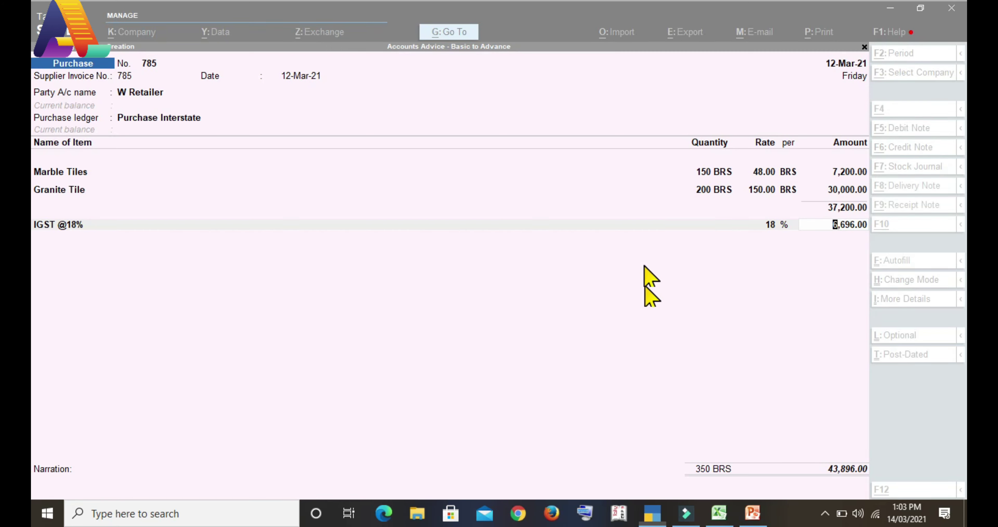
pyautogui.press('Return')
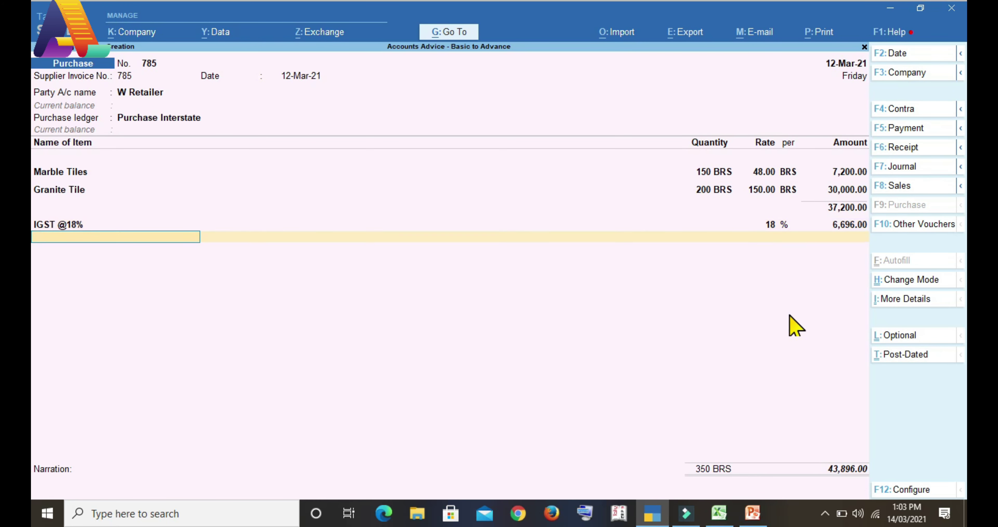
pyautogui.press('Return')
pyautogui.press('Return')
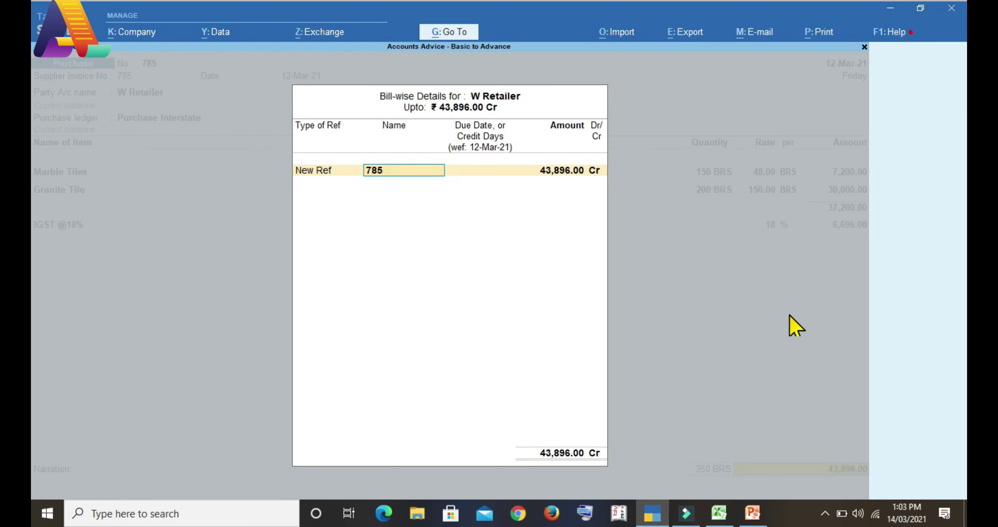
# - Accept bill reference New Ref 785, enter the narration "Being goods purchased", save the purchase voucher and leave voucher entry
pyautogui.press('Return')
pyautogui.press('Return')
pyautogui.press('Return')
pyautogui.write('Being goods purchased')
pyautogui.press('Return')
pyautogui.press('Return')
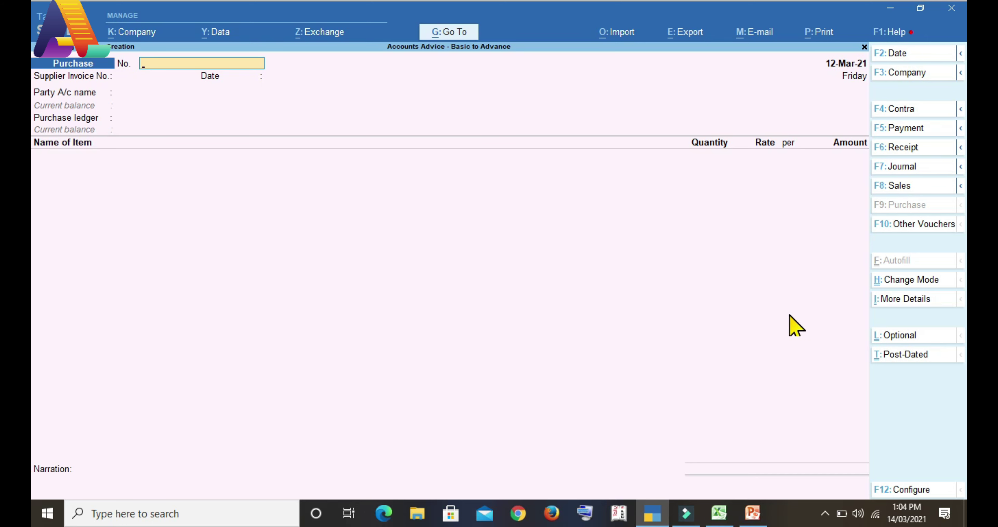
pyautogui.press('Escape')
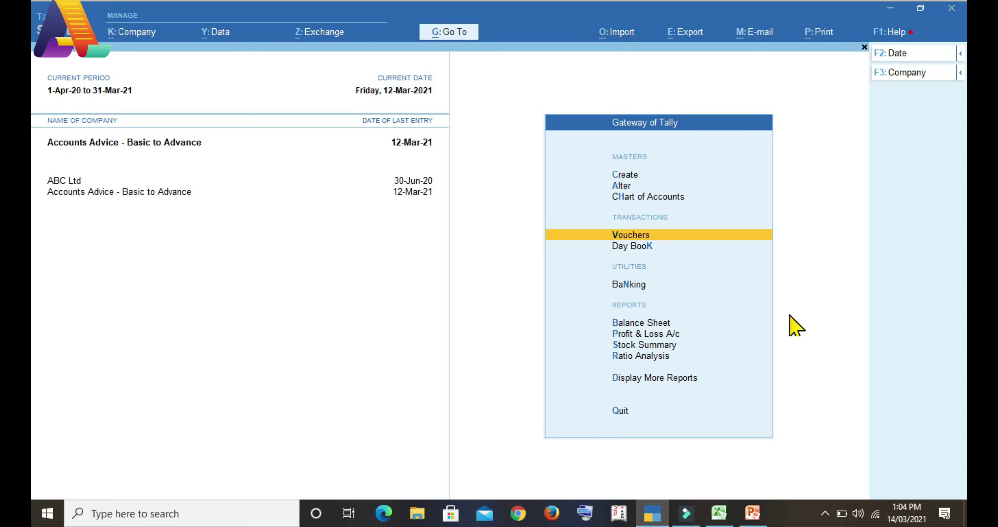
# - Open the Account Books reports from the additional reports
pyautogui.press('Down')
pyautogui.press('Down')
pyautogui.press('Down')
pyautogui.press('Down')
pyautogui.press('Down')
pyautogui.press('Down')
pyautogui.press('Down')
pyautogui.press('Return')
pyautogui.press('Down')
pyautogui.press('Down')
pyautogui.press('Down')
pyautogui.press('Down')
pyautogui.press('Down')
pyautogui.press('Up')
pyautogui.press('Return')
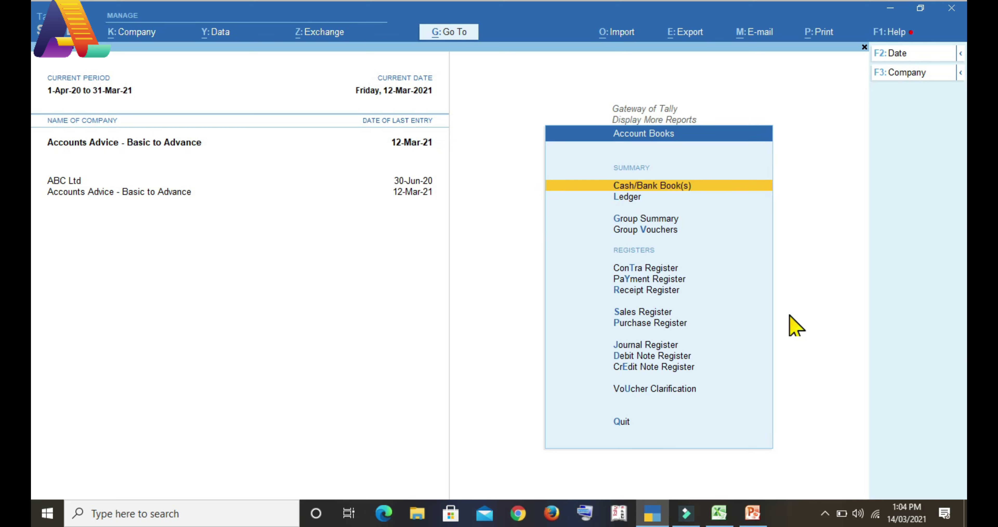
# - Display the ledger report for W Retailer to review its purchase entry and balance
pyautogui.press('Down')
pyautogui.press('Return')
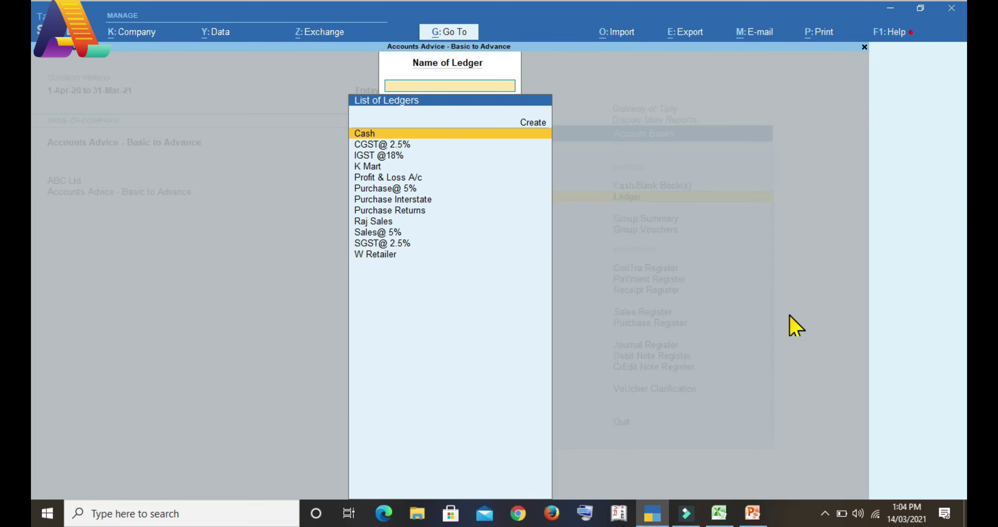
pyautogui.write('W')
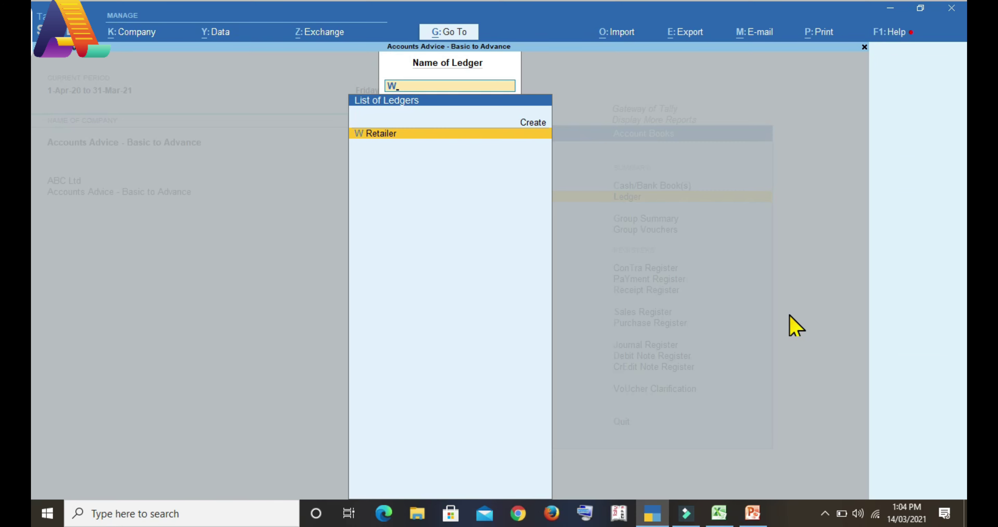
pyautogui.press('Return')
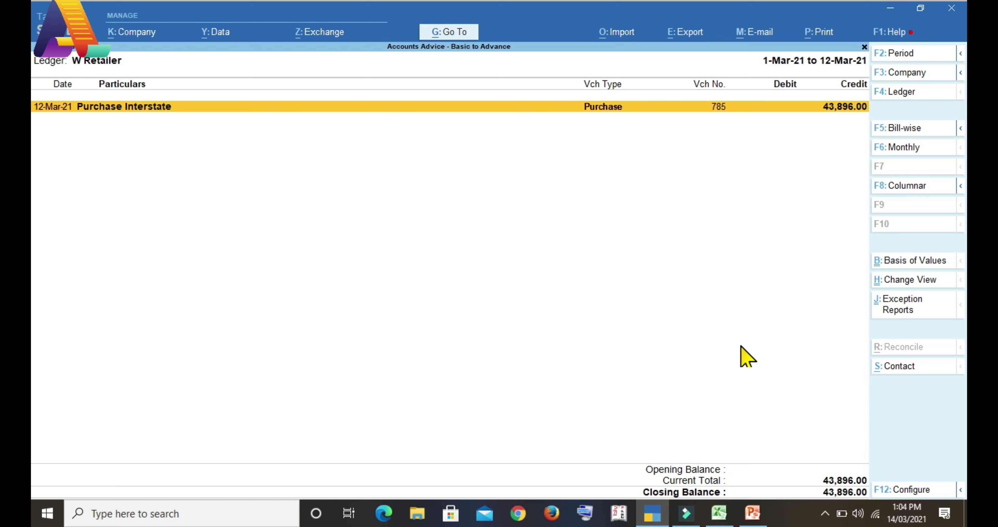
# - Open the Purchase Interstate voucher from the ledger report and examine its print configuration options without changing them
pyautogui.press('Return')
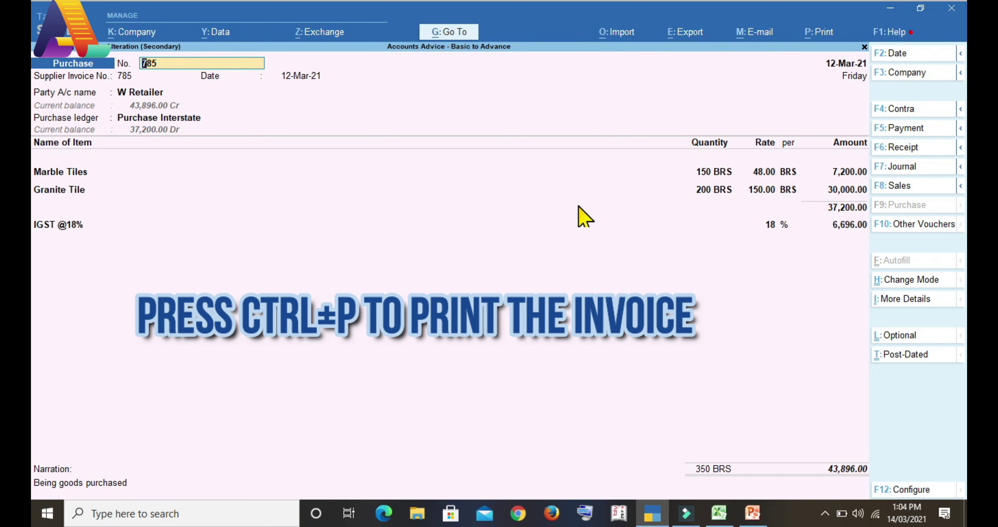
pyautogui.press('ctrl')
pyautogui.hotkey('ctrl', 'p')
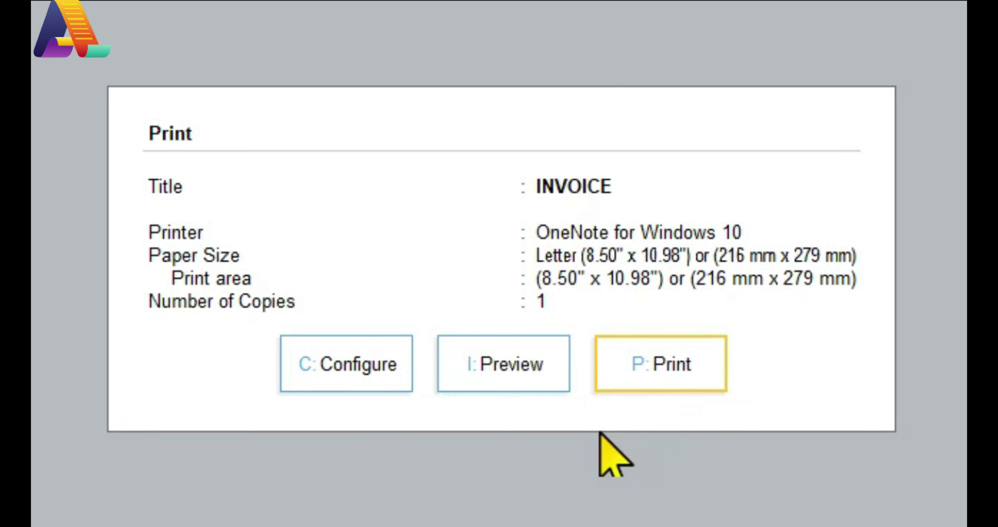
pyautogui.press('Left')
pyautogui.press('Left')
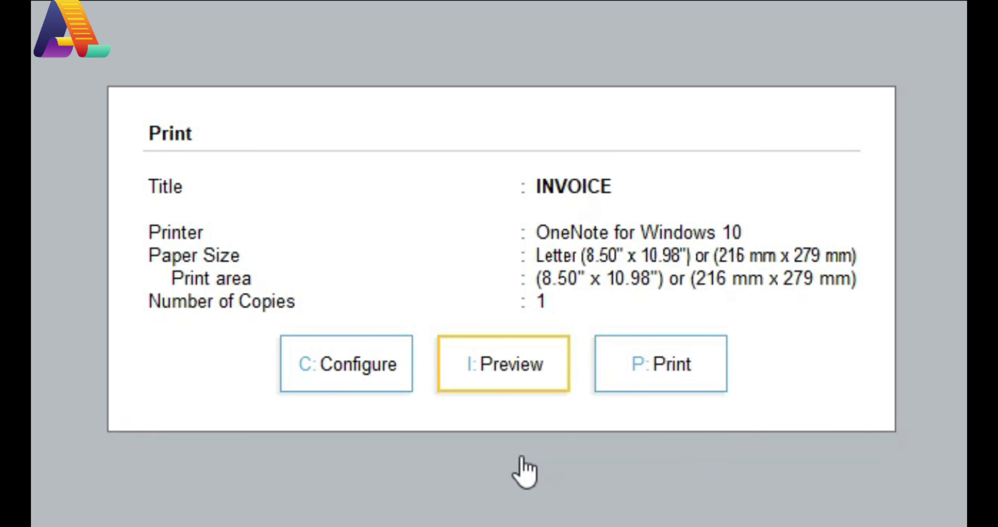
pyautogui.press('Return')
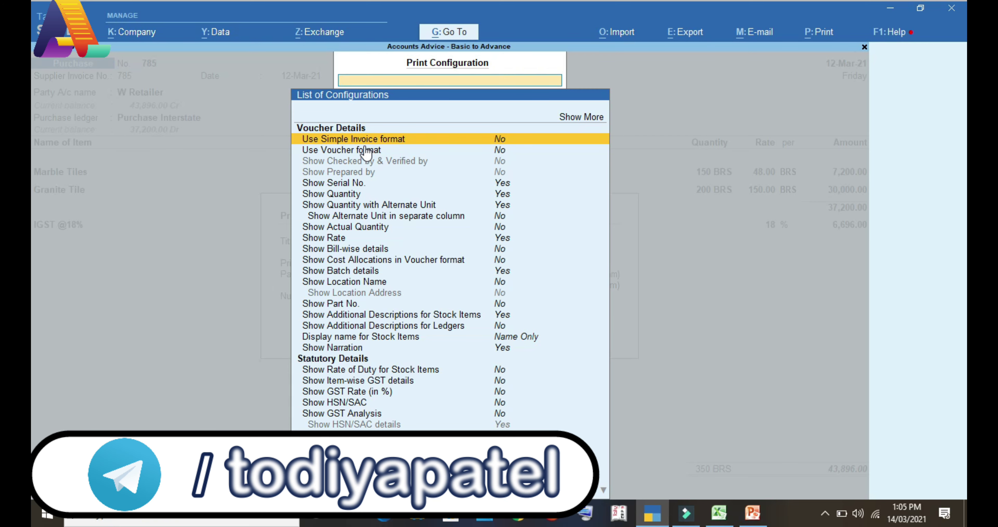
pyautogui.press('Escape')
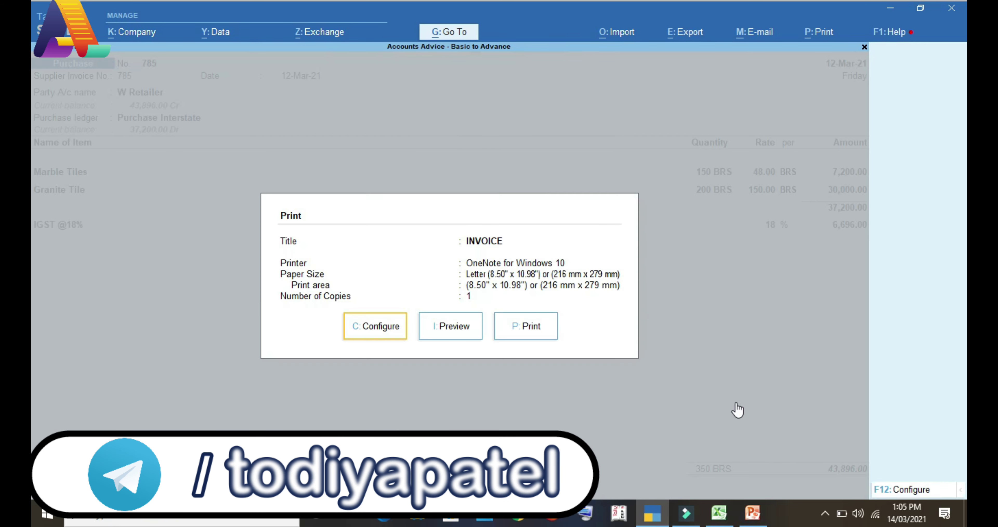
# - Preview the purchase invoice printout, close the preview without printing, and return to Gateway of Tally
pyautogui.press('Right')
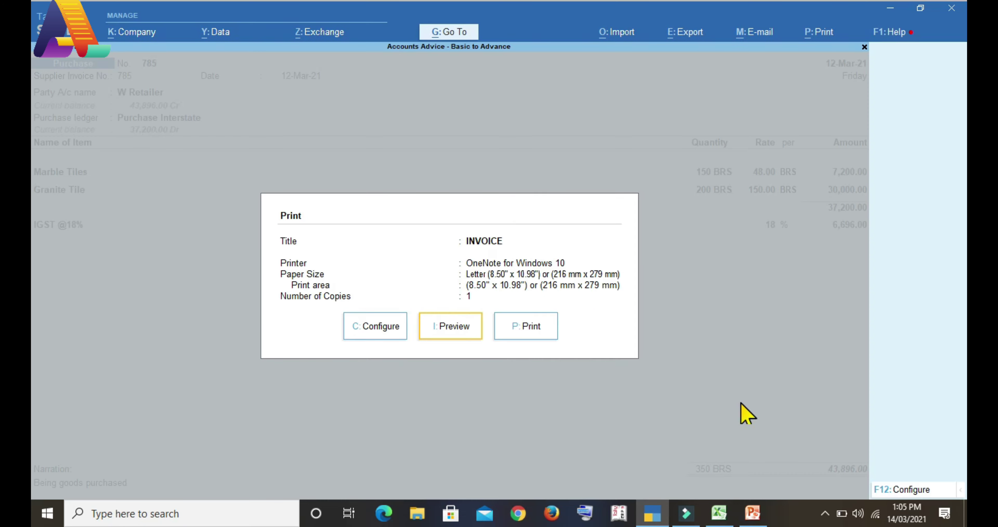
pyautogui.press('Return')
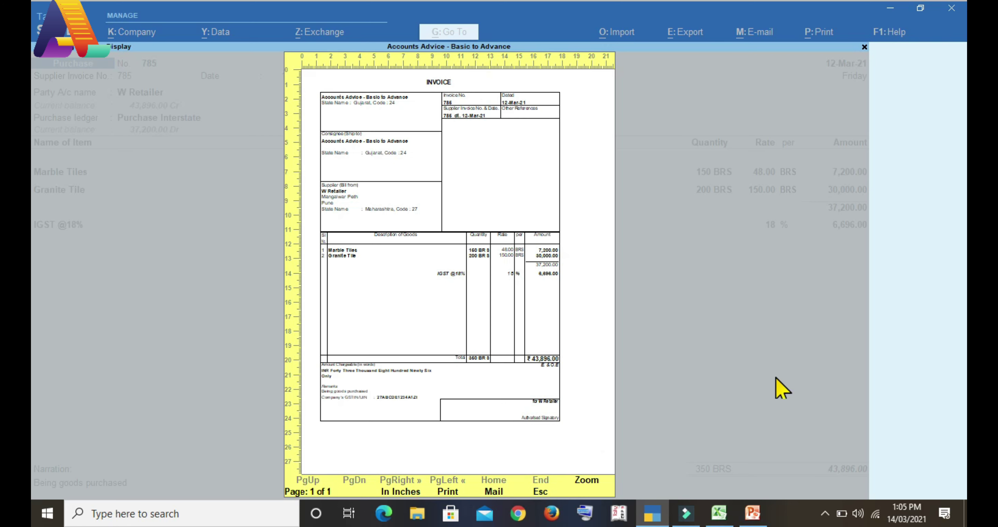
pyautogui.press('Escape')
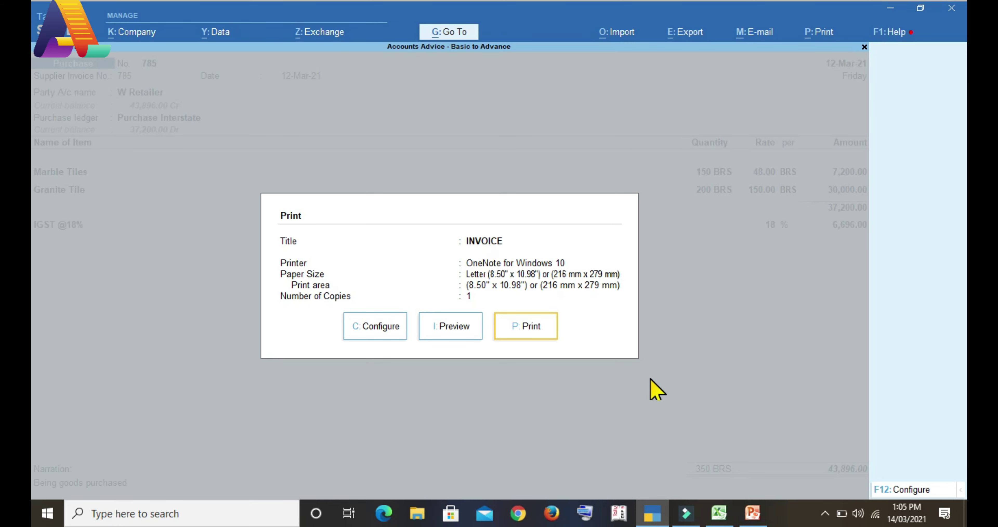
pyautogui.press('Escape')
pyautogui.press('Escape')
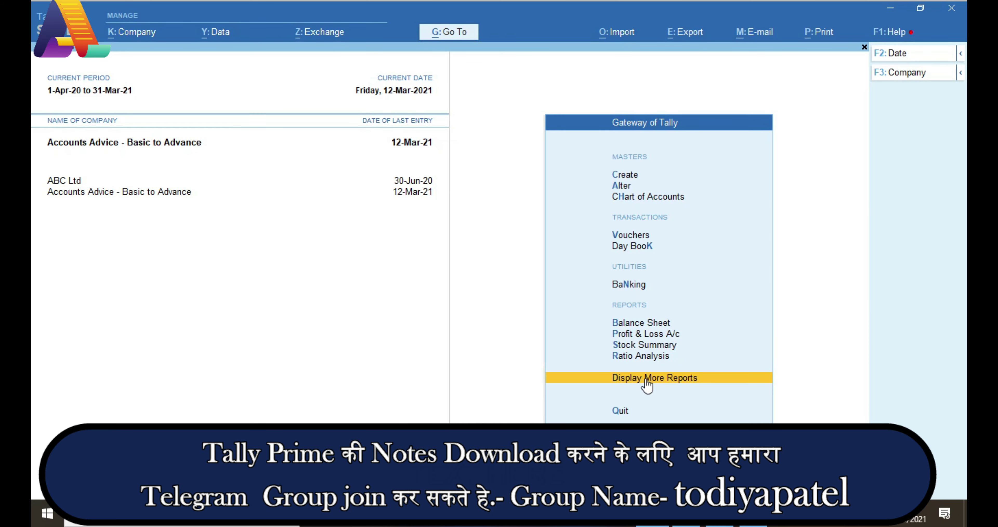